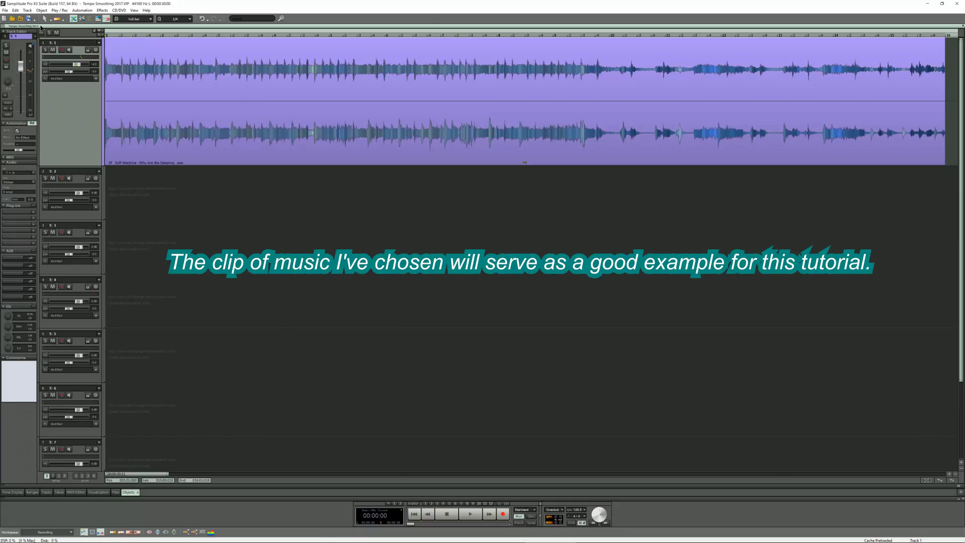
# Play the song, then zoom in with preset 2 to about four bars to locate the opening downbeats
pyautogui.press('space')
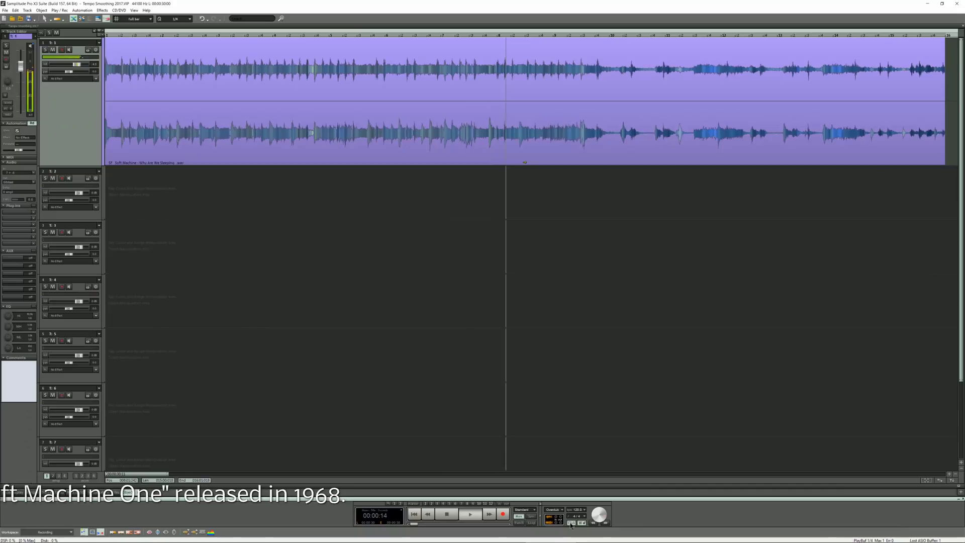
pyautogui.click(571, 523)
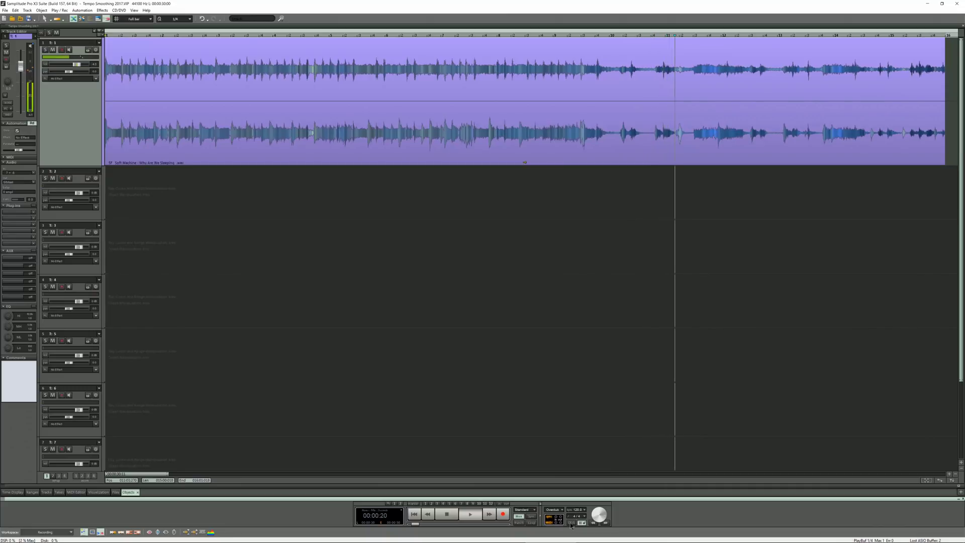
pyautogui.press('space')
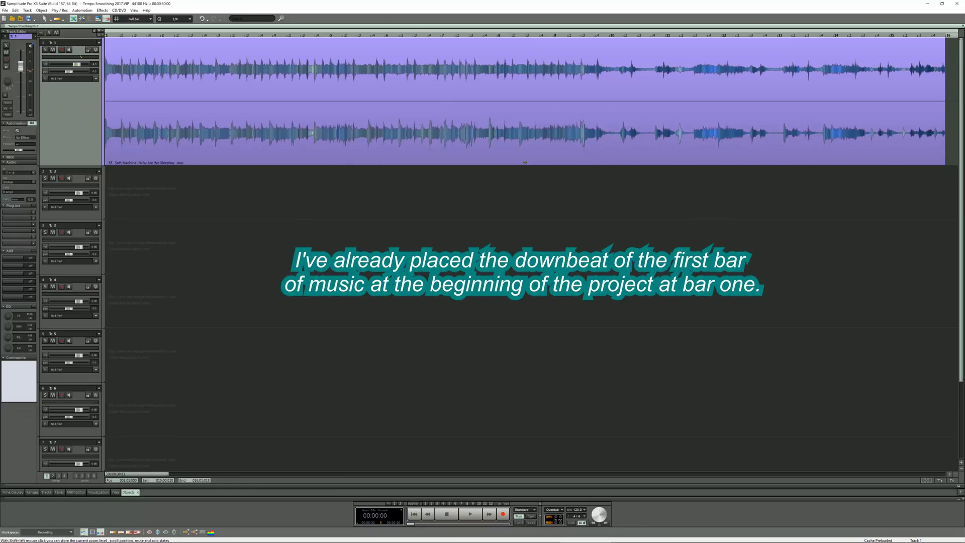
pyautogui.click(54, 476)
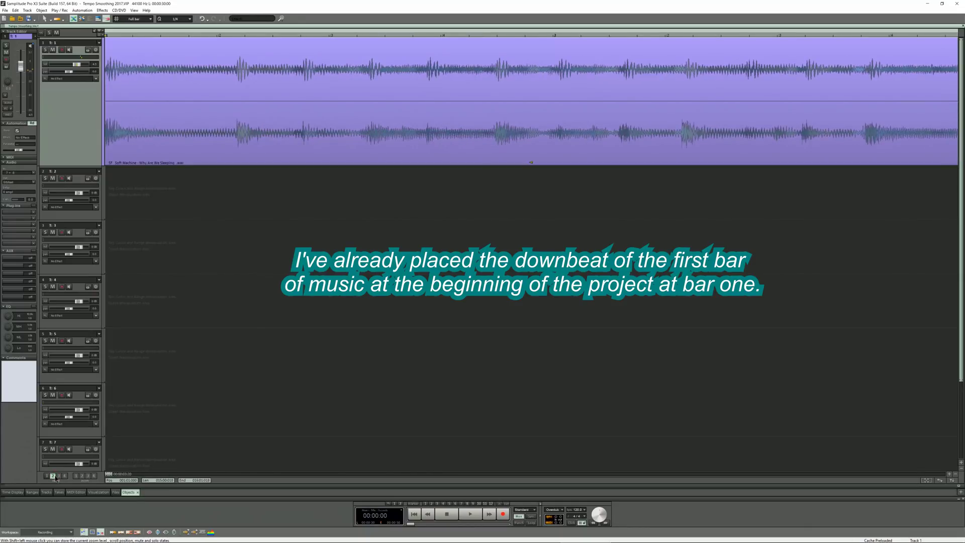
pyautogui.press('space')
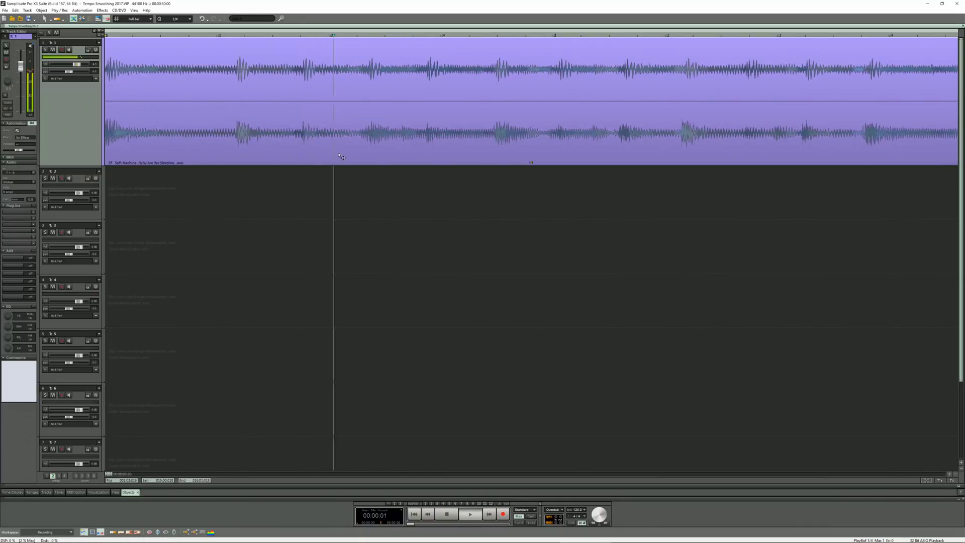
pyautogui.press('space')
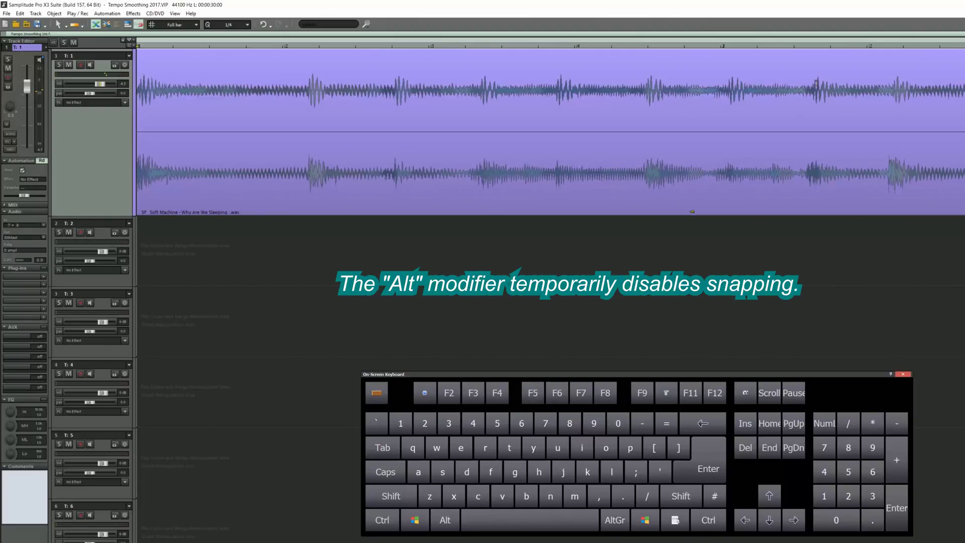
# With snapping off, select bar 1 from bar two's downbeat back to the start, and play it to check
pyautogui.press('alt')
pyautogui.keyDown('alt'); pyautogui.click(815, 83); pyautogui.keyUp('alt')
pyautogui.moveTo(816, 83); pyautogui.dragTo(107, 85)
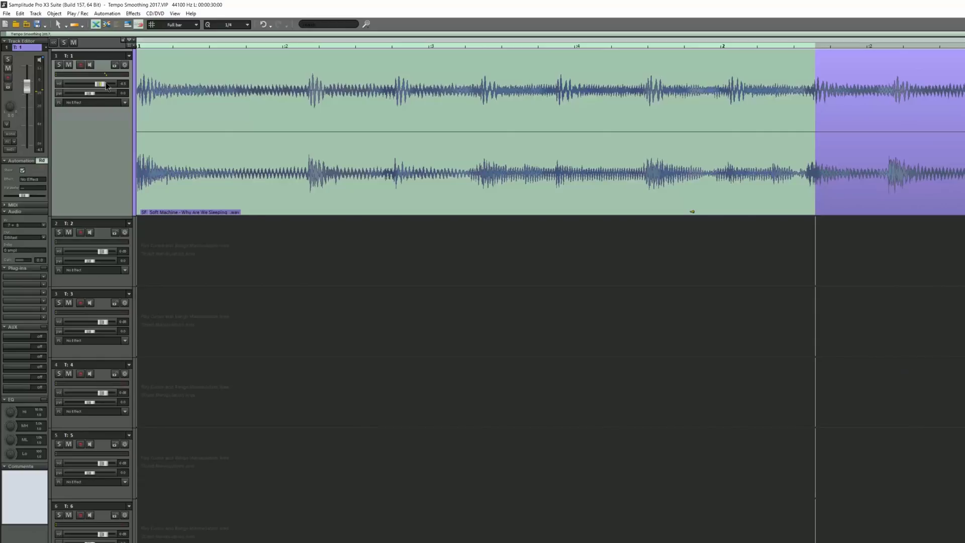
pyautogui.press('space')
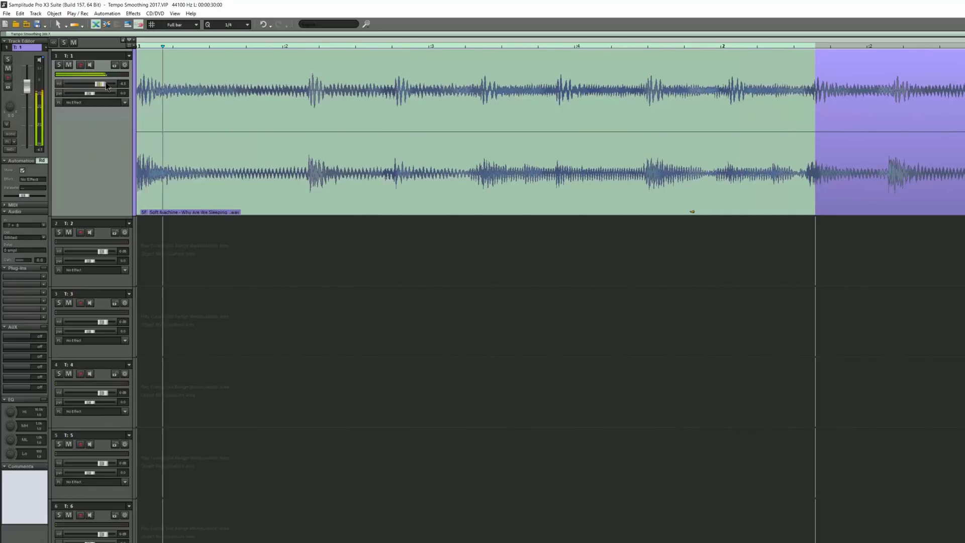
pyautogui.press('space')
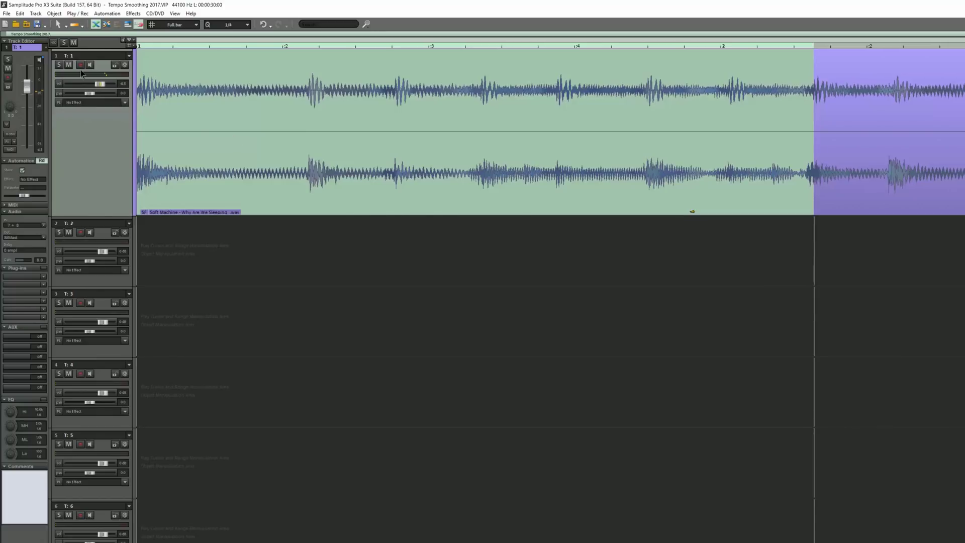
# In Snap and Grid Setup, get 103.478618 BPM from the selected bar, declining audio tempo adjustment
pyautogui.click(7, 14)
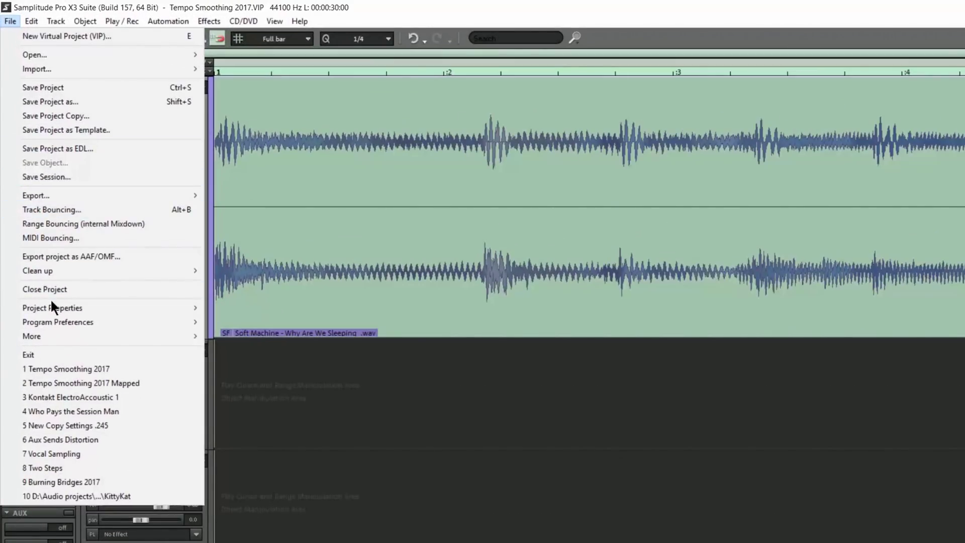
pyautogui.moveTo(51, 303)
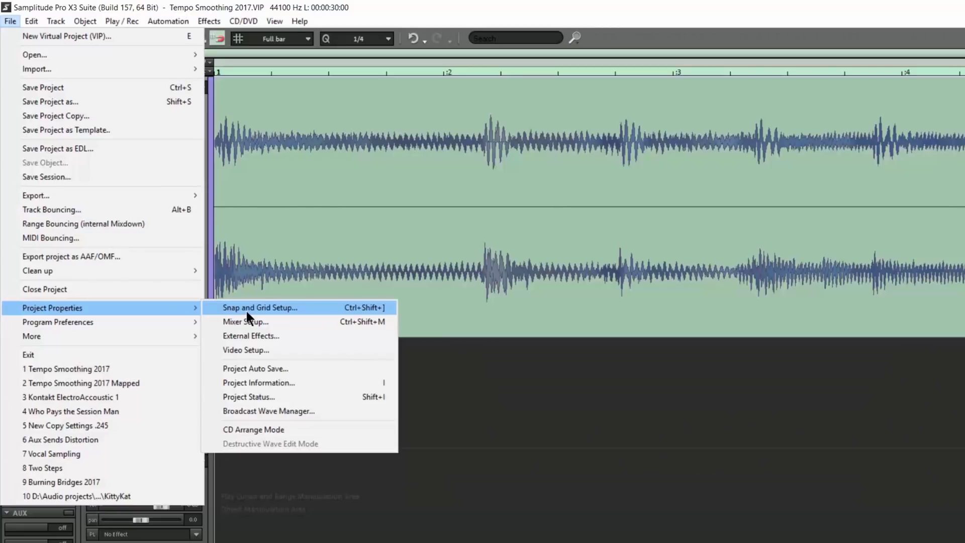
pyautogui.click(267, 306)
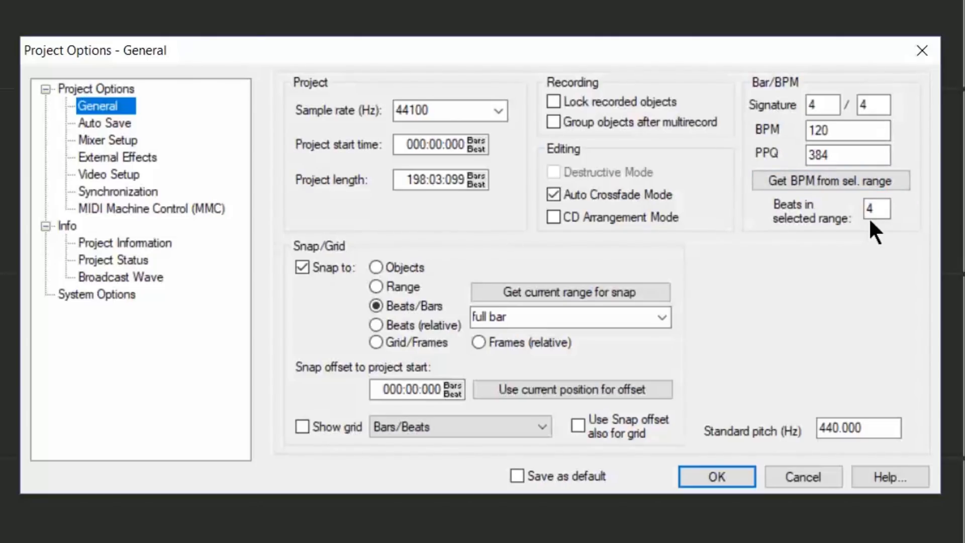
pyautogui.click(799, 177)
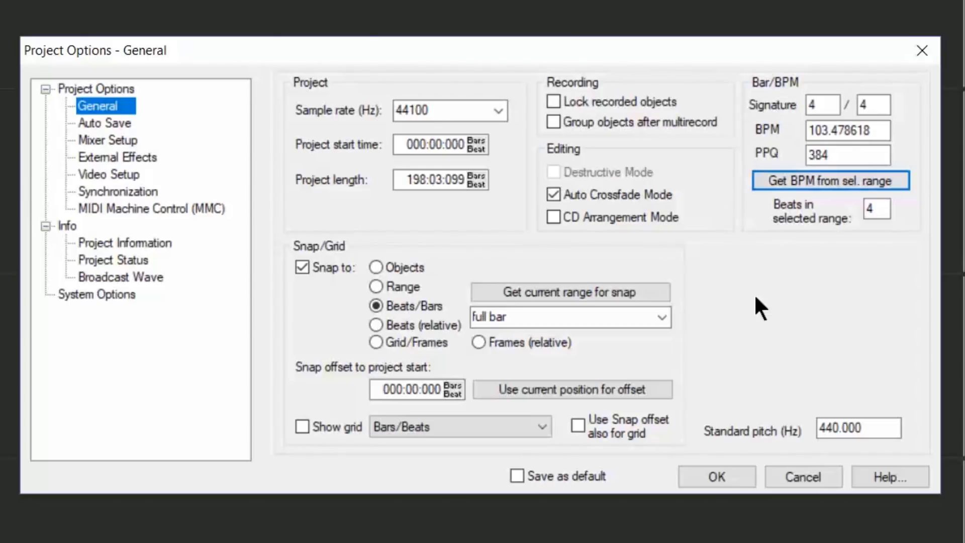
pyautogui.click(695, 472)
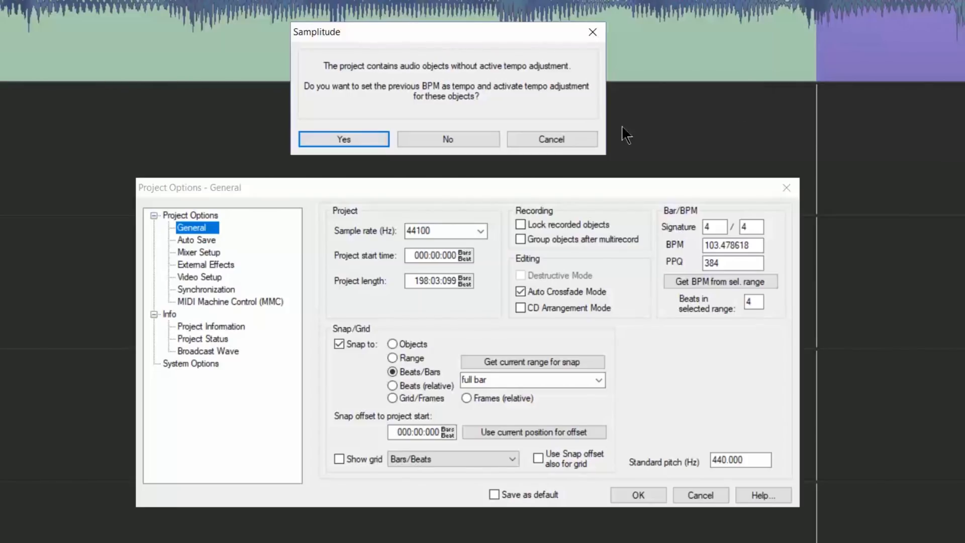
pyautogui.click(475, 135)
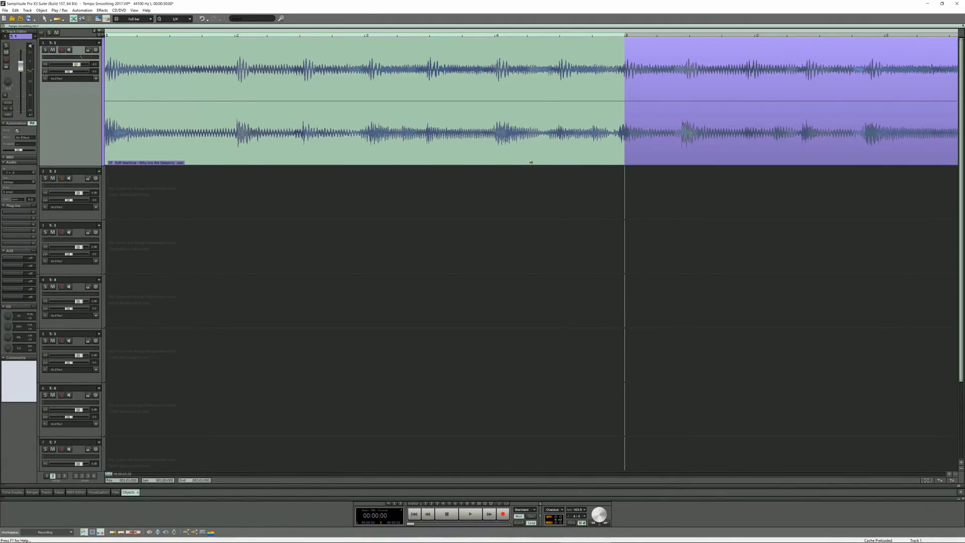
# Zoom out with preset 1 and enable Edit > Tempo > Tempo Map Grid Fit Mode
pyautogui.click(47, 476)
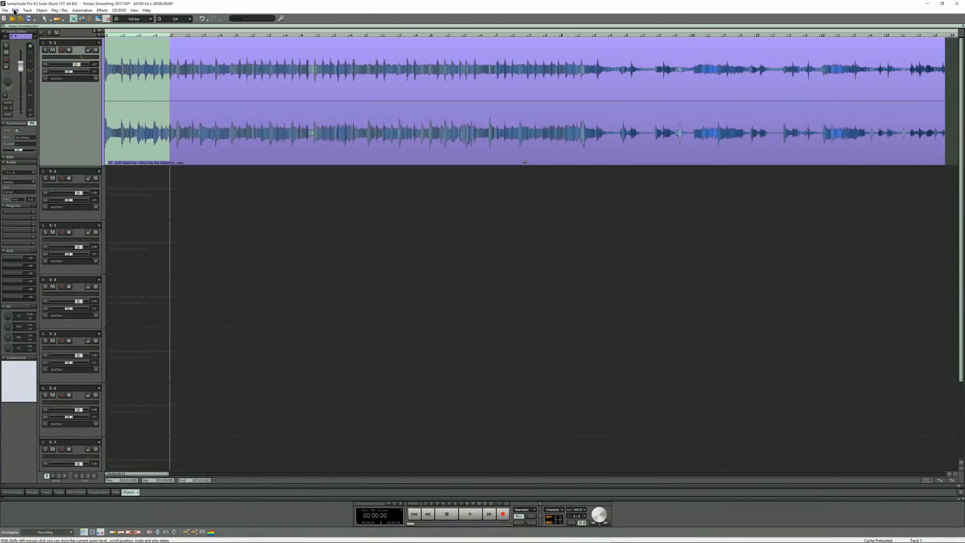
pyautogui.click(15, 10)
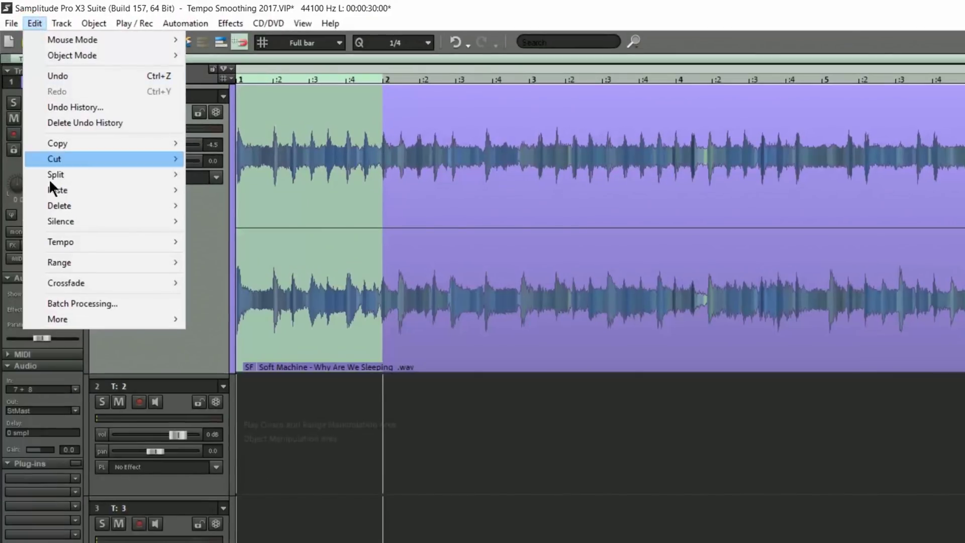
pyautogui.moveTo(59, 243)
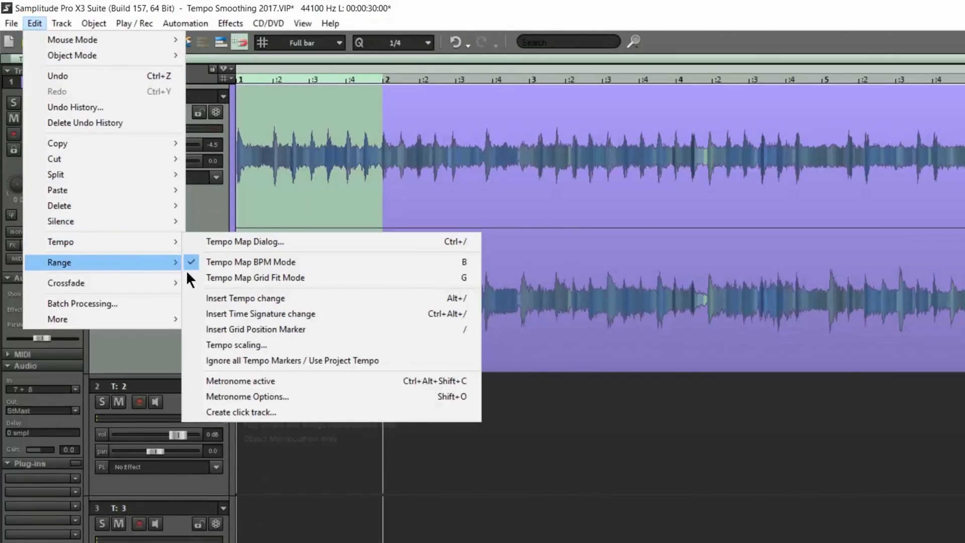
pyautogui.click(213, 278)
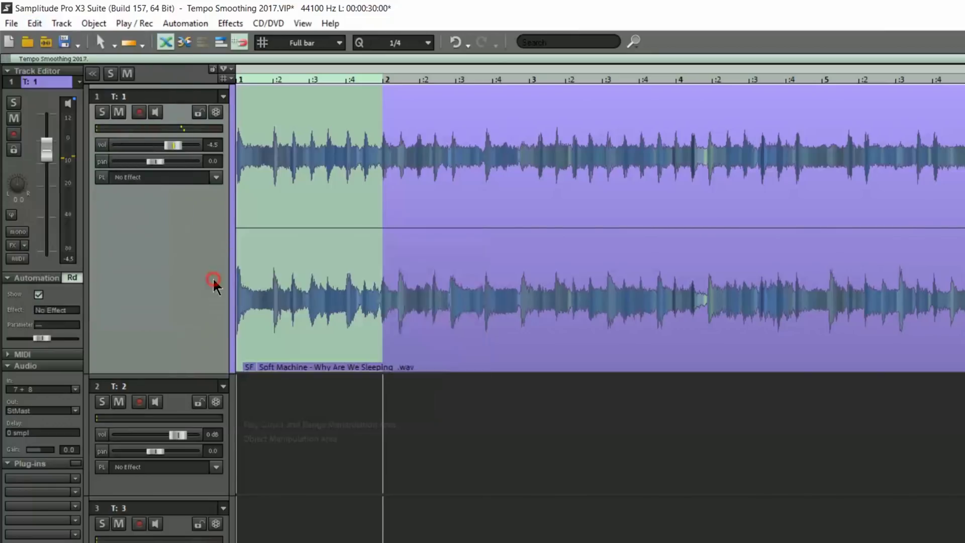
pyautogui.click(35, 23)
pyautogui.moveTo(58, 245)
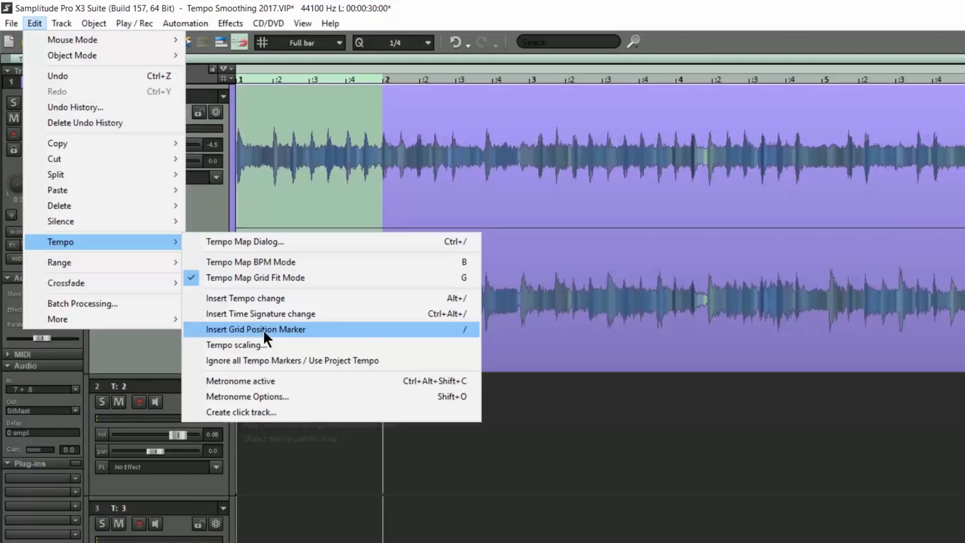
# Keep grid fit mode and insert a tempo marker at bar 2's downbeat
pyautogui.click(263, 276)
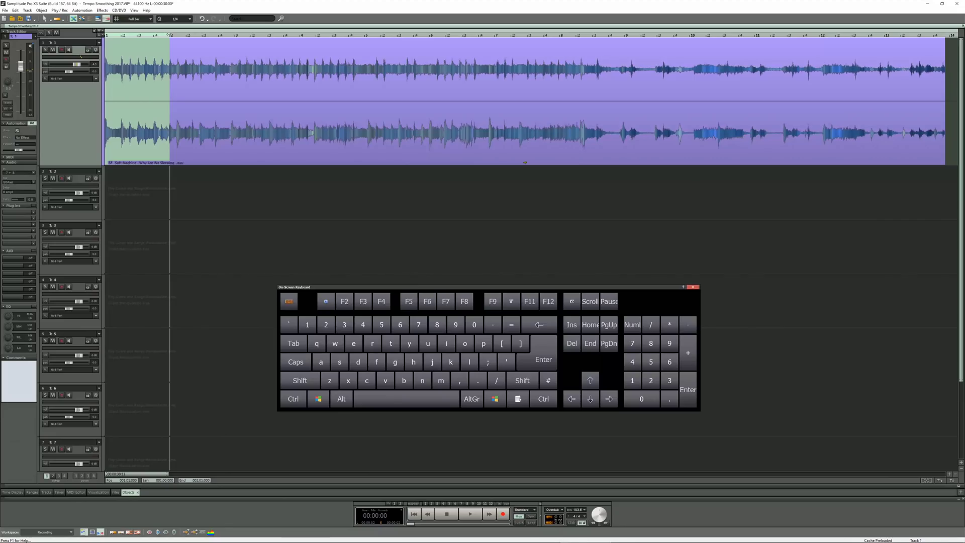
pyautogui.click(169, 34)
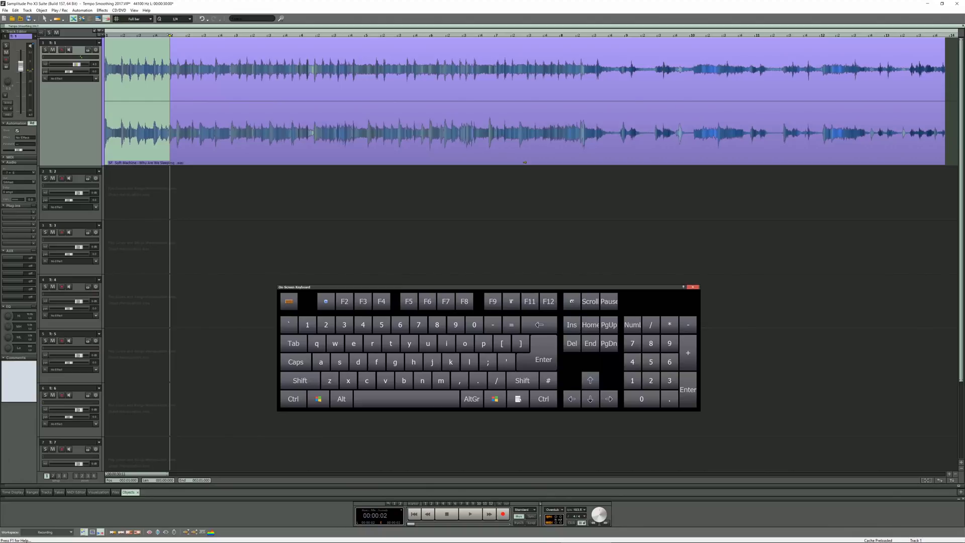
pyautogui.click(170, 33)
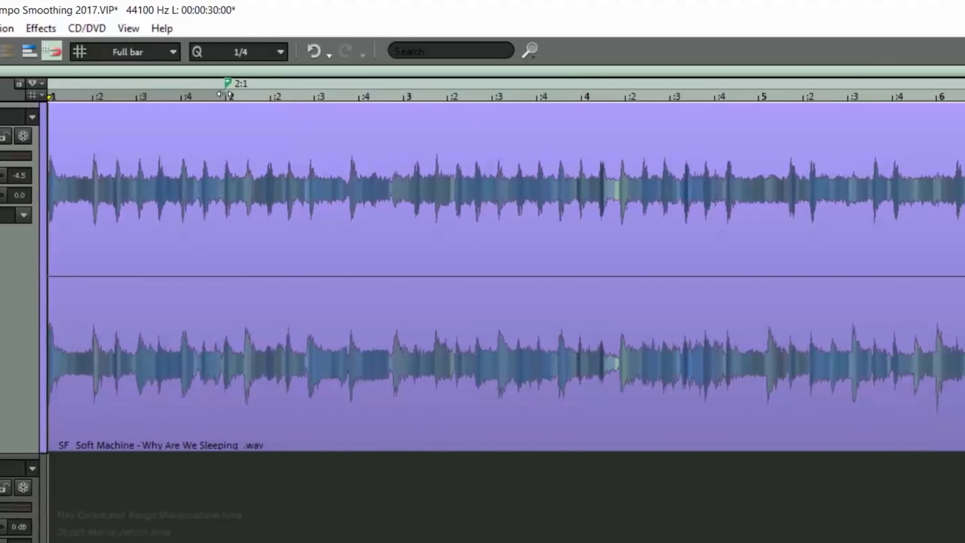
# During playback, tap T on each downbeat to add tempo markers at bars 3 through 12
pyautogui.press('space')
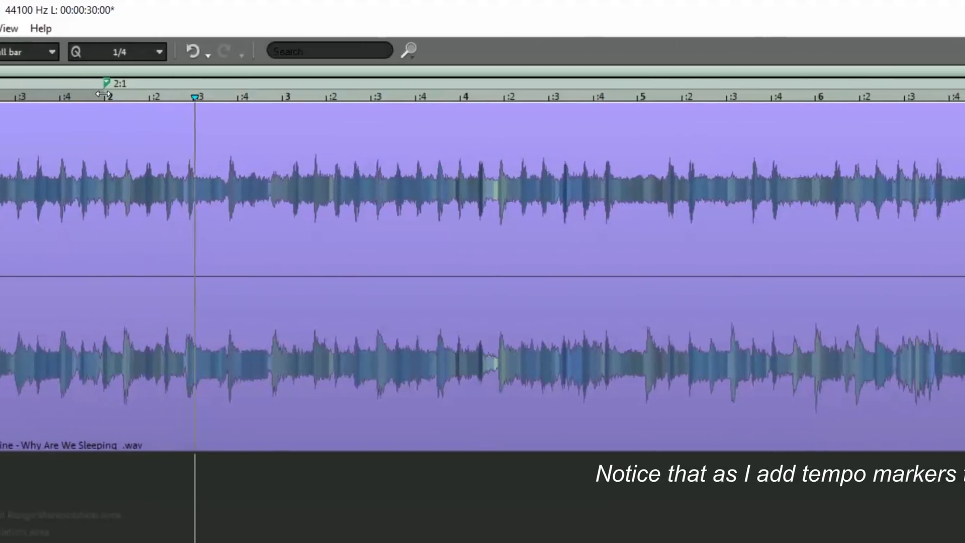
pyautogui.press('t')
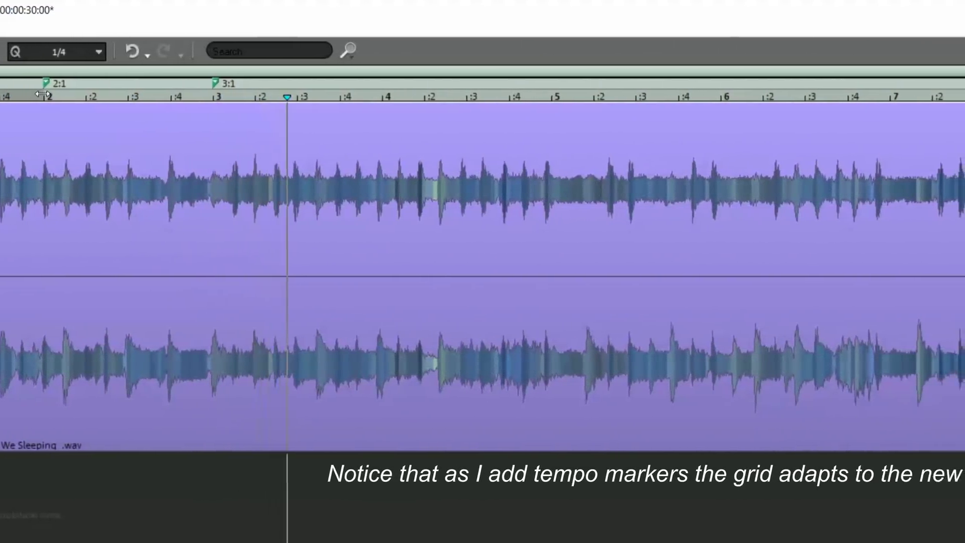
pyautogui.press('t')
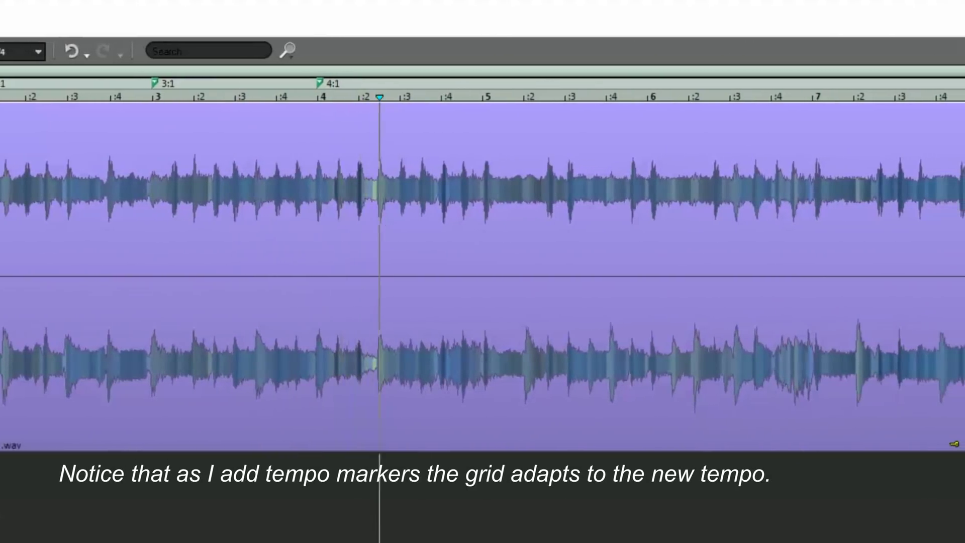
pyautogui.press('t')
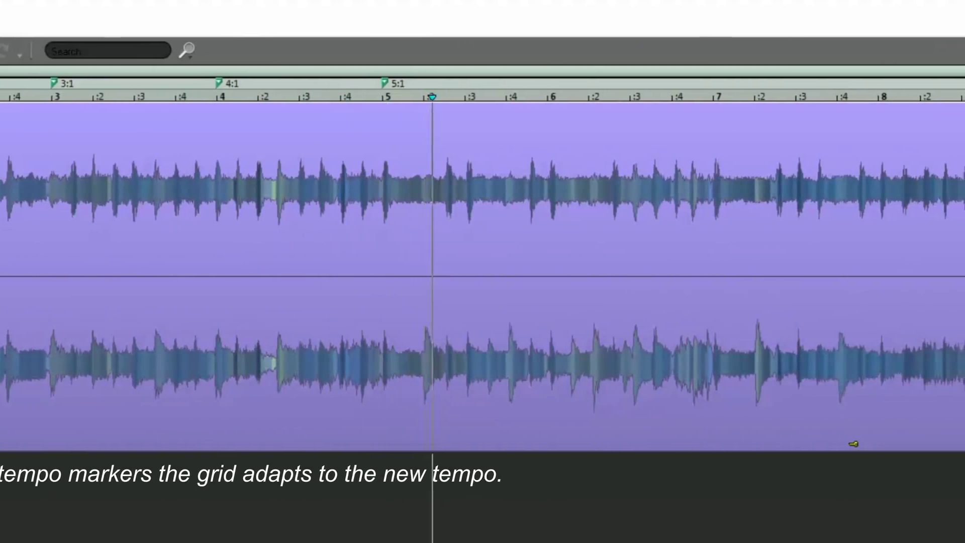
pyautogui.press('t')
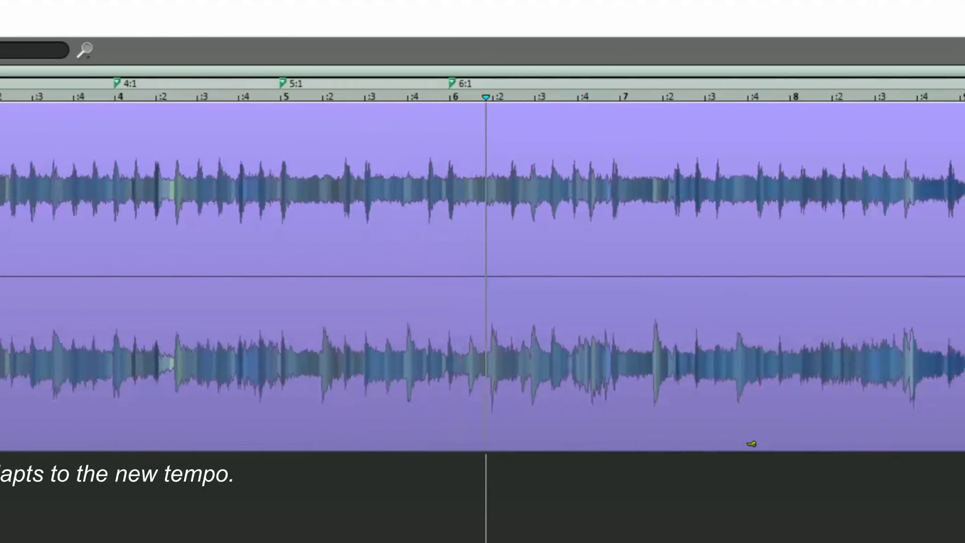
pyautogui.press('t')
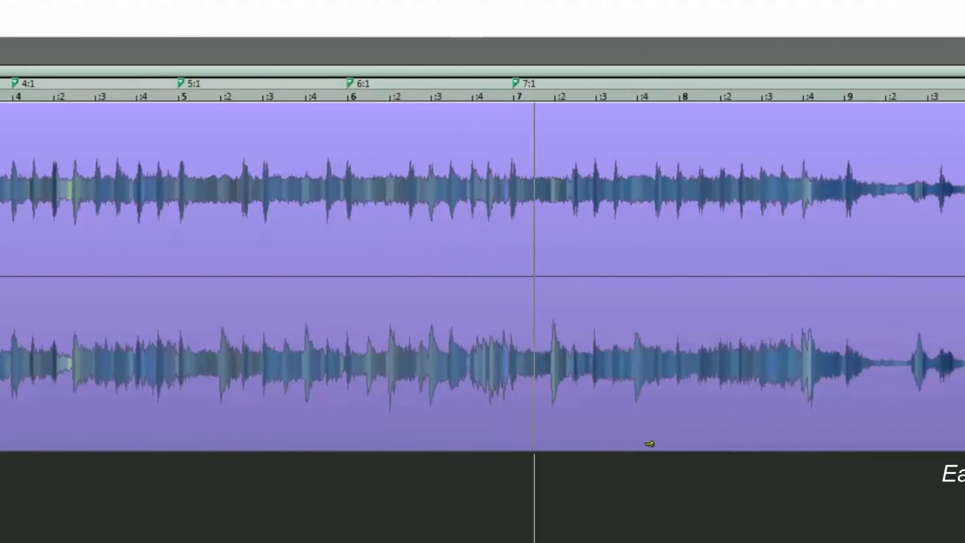
pyautogui.press('t')
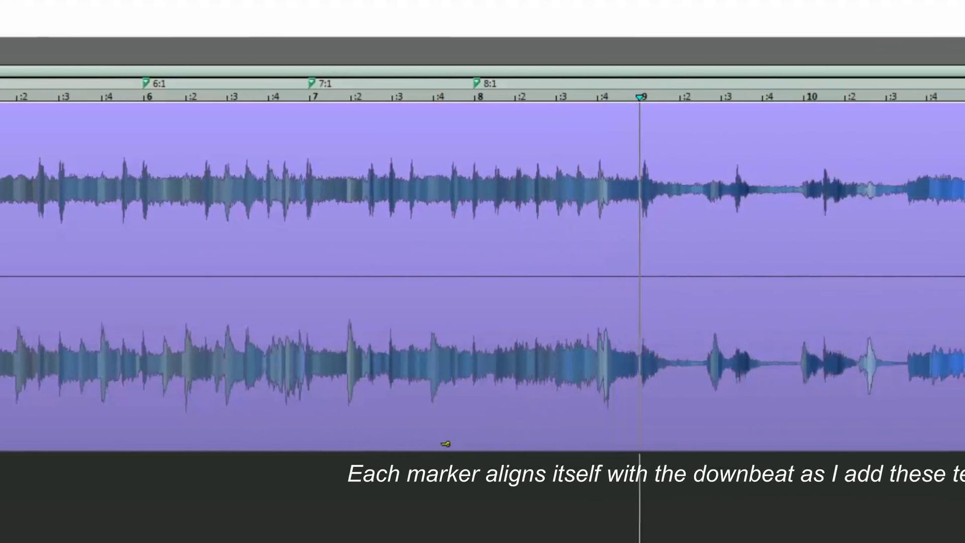
pyautogui.press('t')
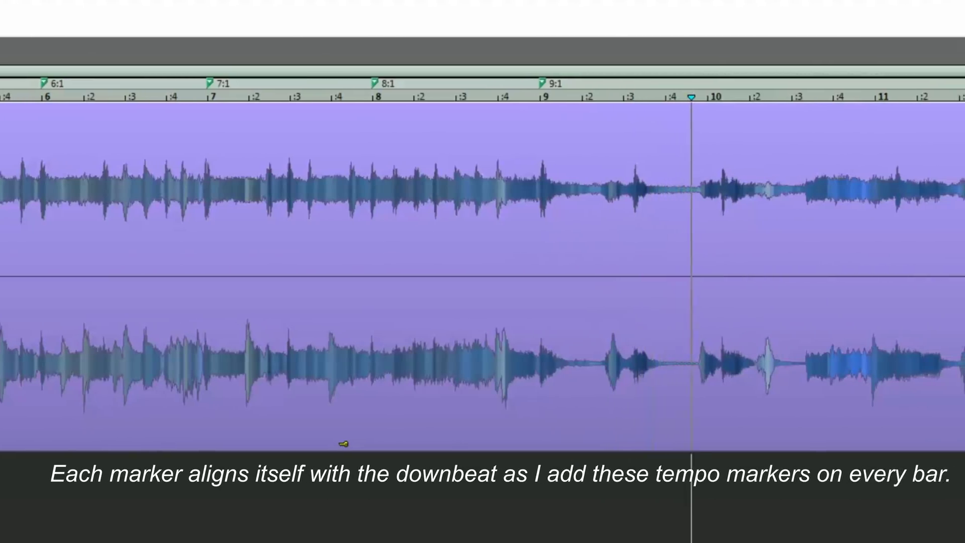
pyautogui.press('t')
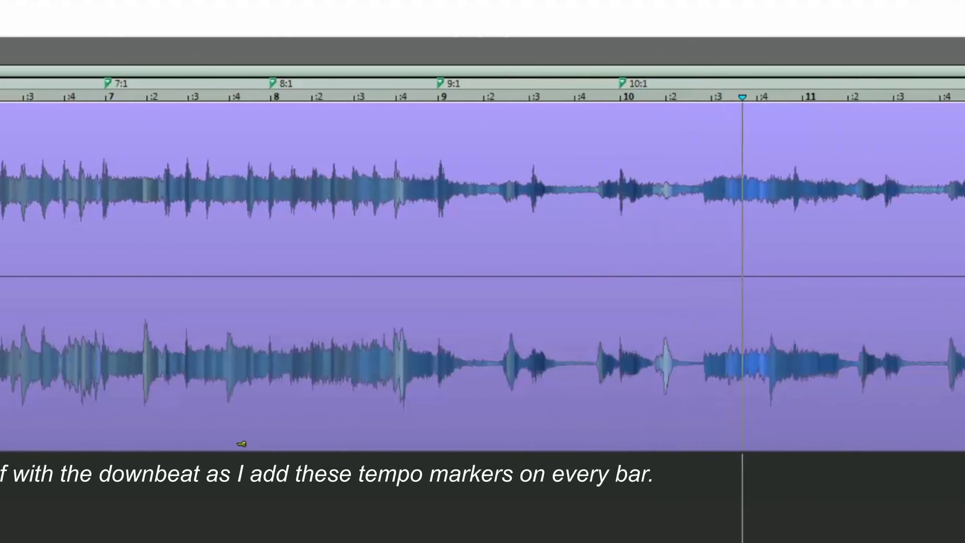
pyautogui.press('t')
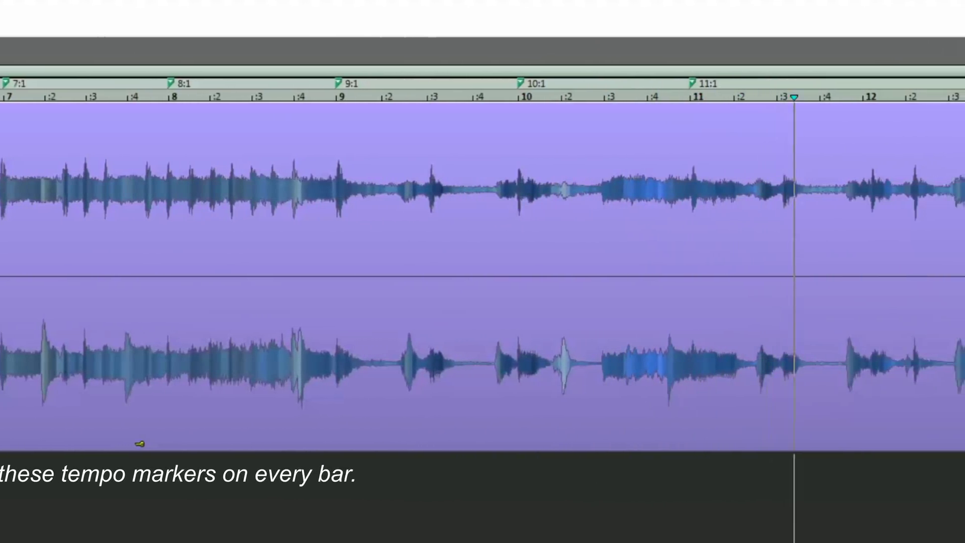
pyautogui.press('t')
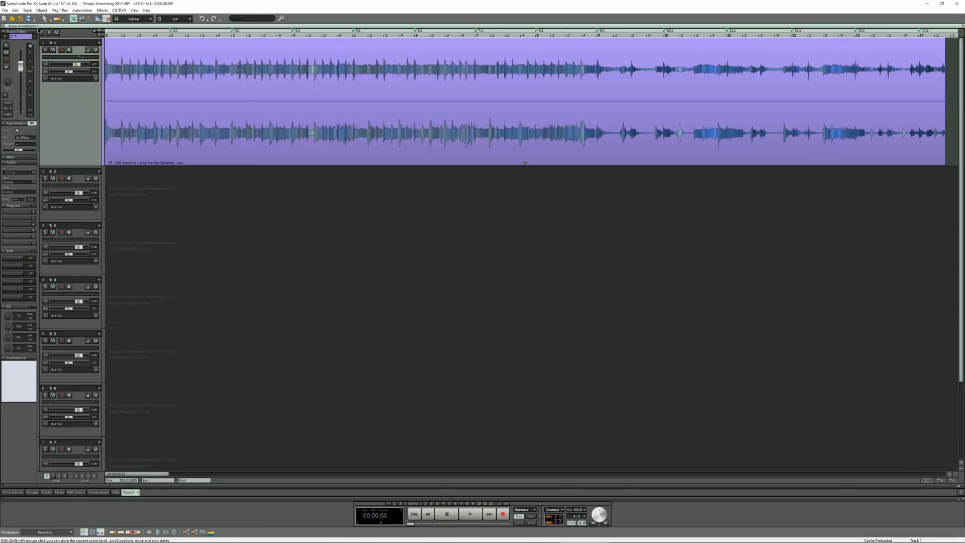
pyautogui.press('space')
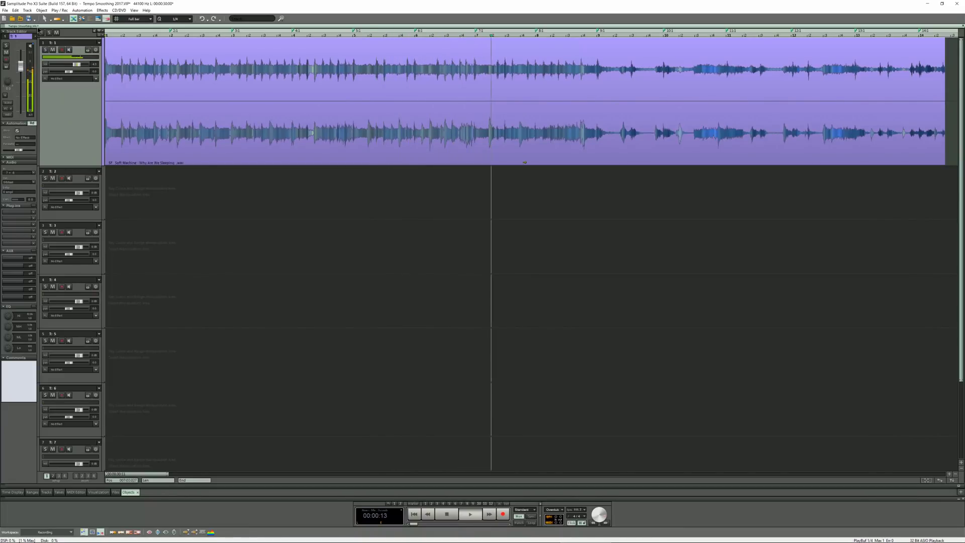
pyautogui.press('space')
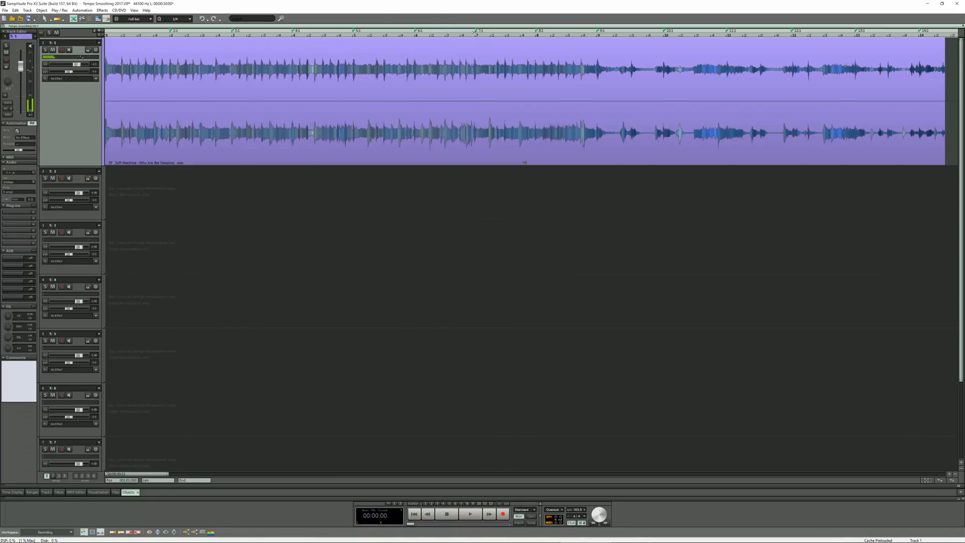
pyautogui.click(474, 32)
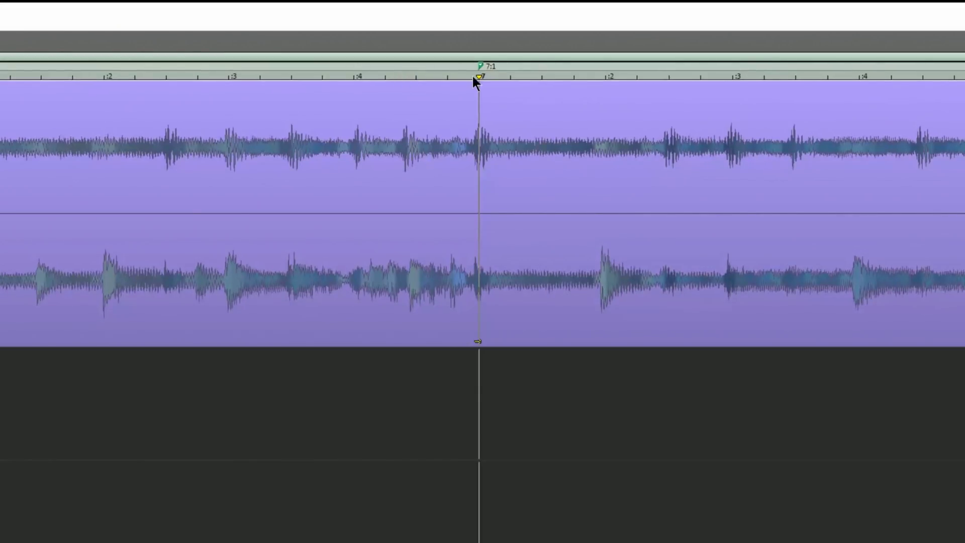
# Nudge the 7:1 and 8:1 tempo markers slightly earlier, auditioning looped bars 6 and 7
pyautogui.moveTo(479, 65); pyautogui.dragTo(475, 61)
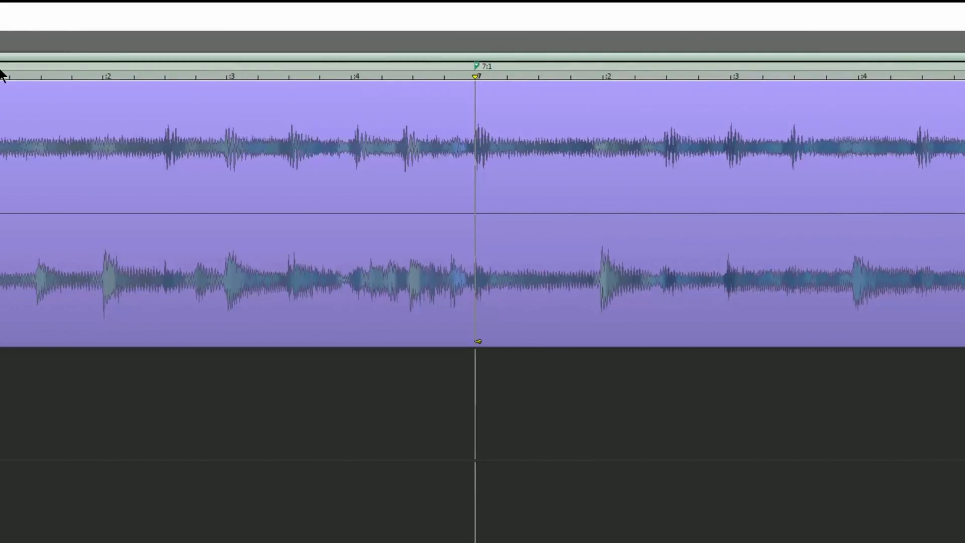
pyautogui.click(49, 68)
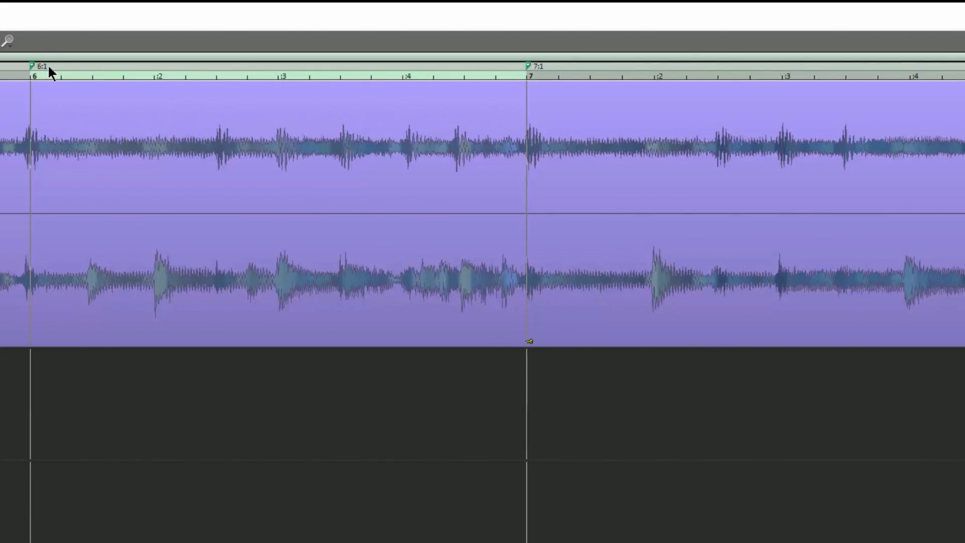
pyautogui.press('space')
pyautogui.click(557, 66)
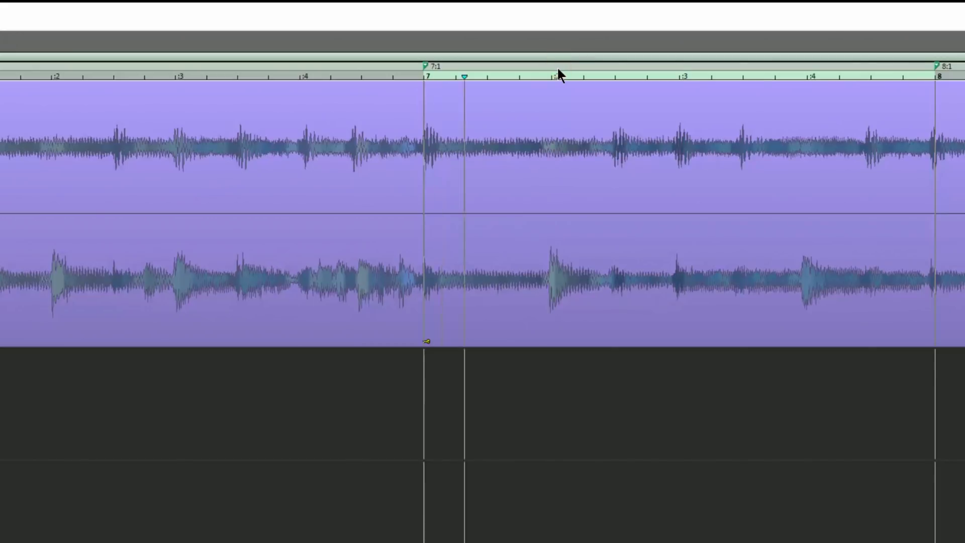
pyautogui.click(933, 65)
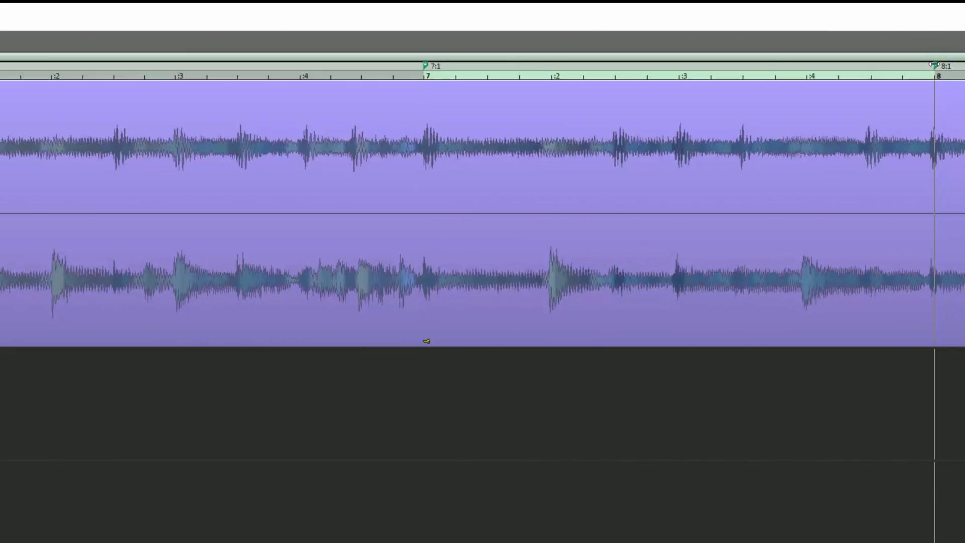
pyautogui.moveTo(933, 65); pyautogui.dragTo(928, 65)
pyautogui.press('space')
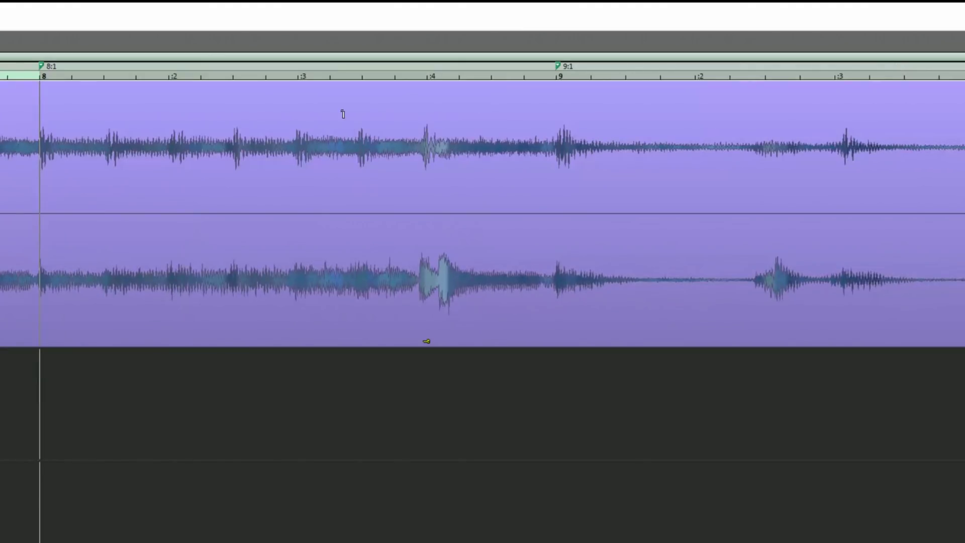
# Loop and audition each bar from 8 through 13 to check marker timing
pyautogui.doubleClick(159, 64)
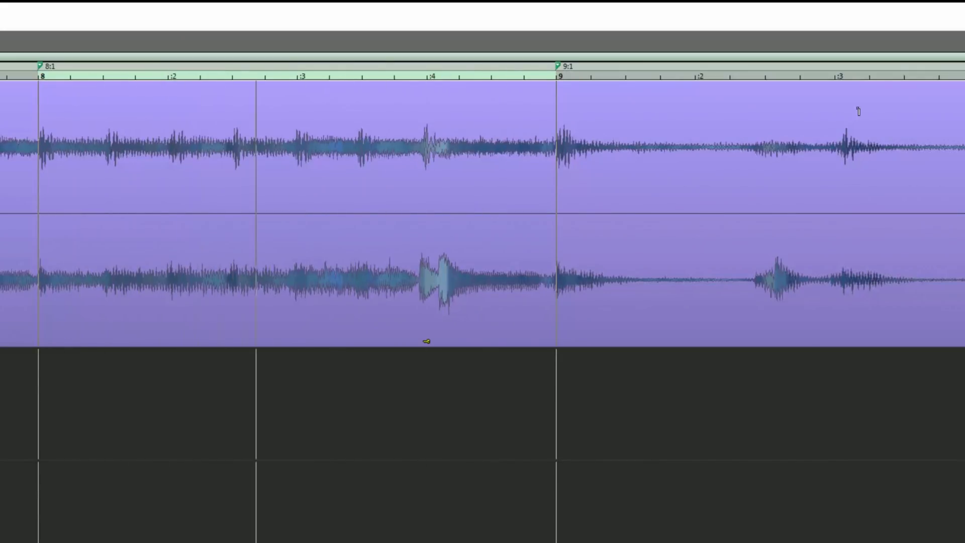
pyautogui.doubleClick(782, 65)
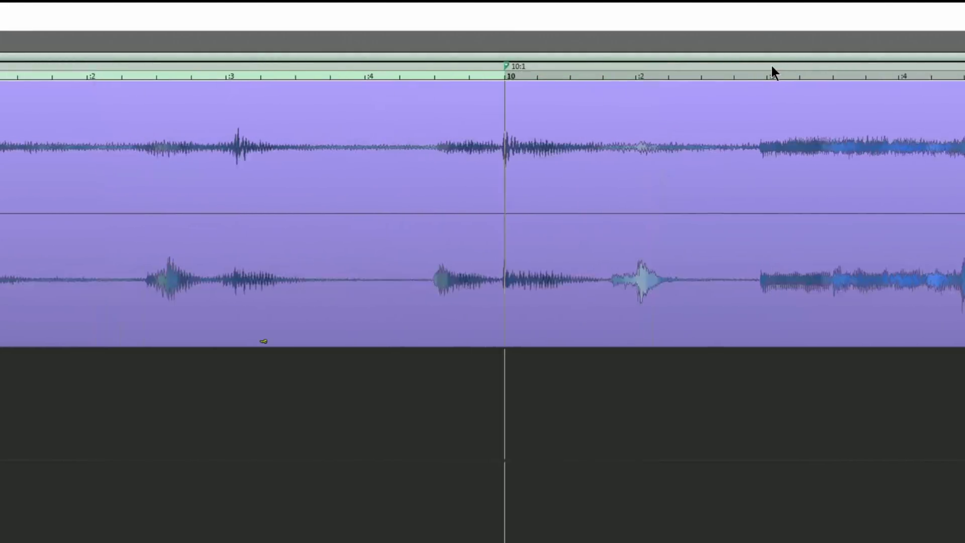
pyautogui.doubleClick(628, 64)
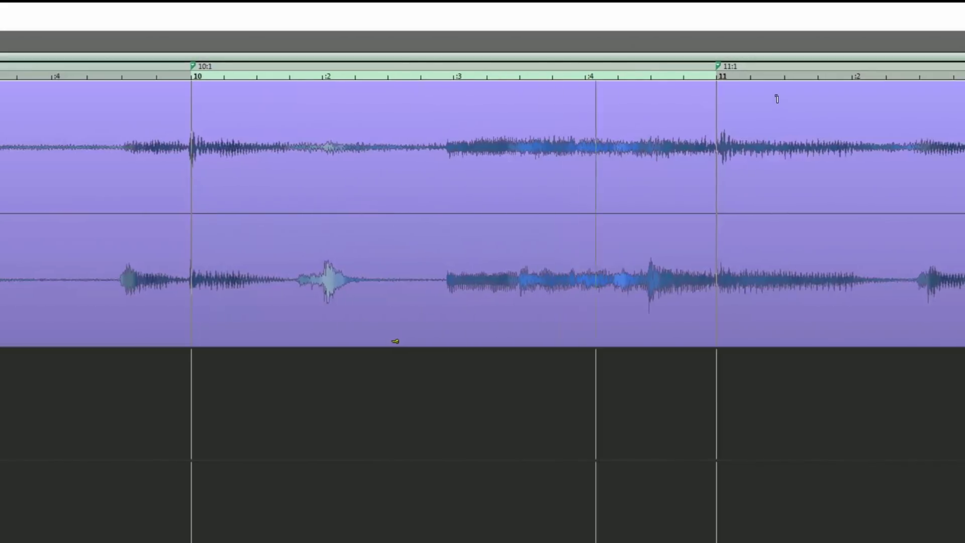
pyautogui.press('space')
pyautogui.doubleClick(583, 62)
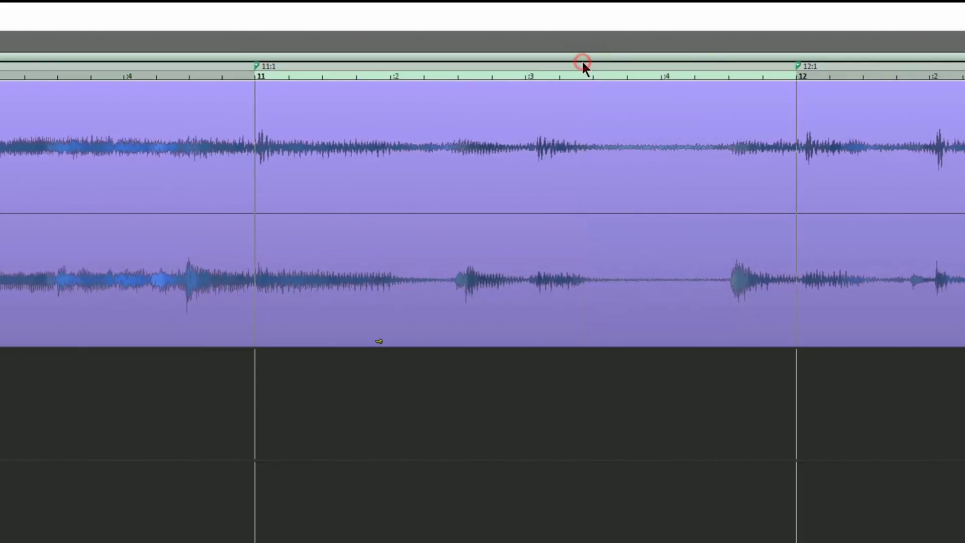
pyautogui.press('space')
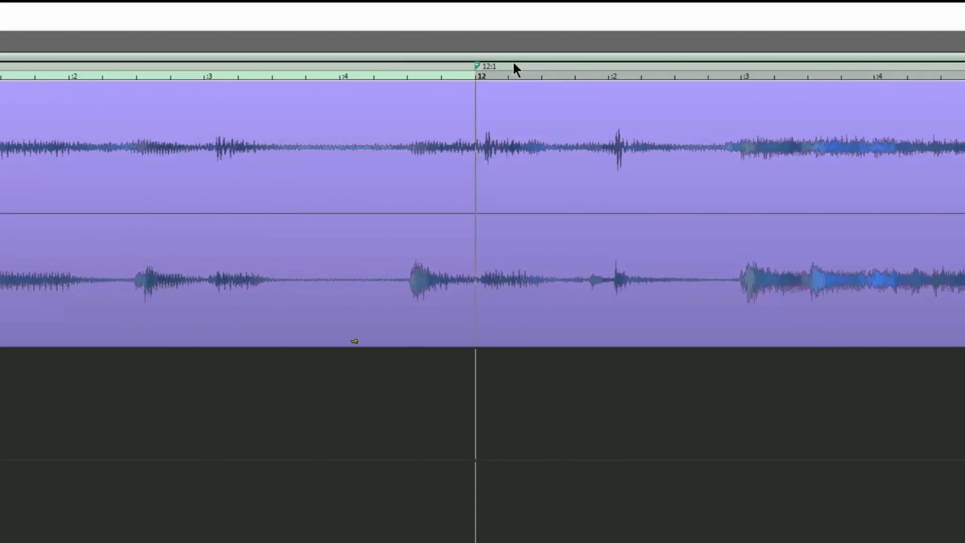
pyautogui.hotkey('ctrl', 'shift', 'l')
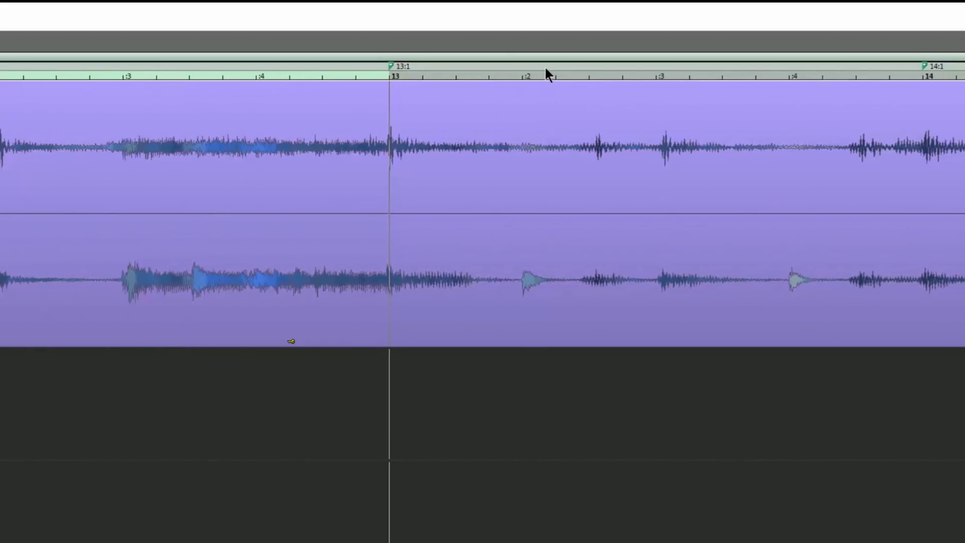
pyautogui.hotkey('ctrl', 'shift', 'l')
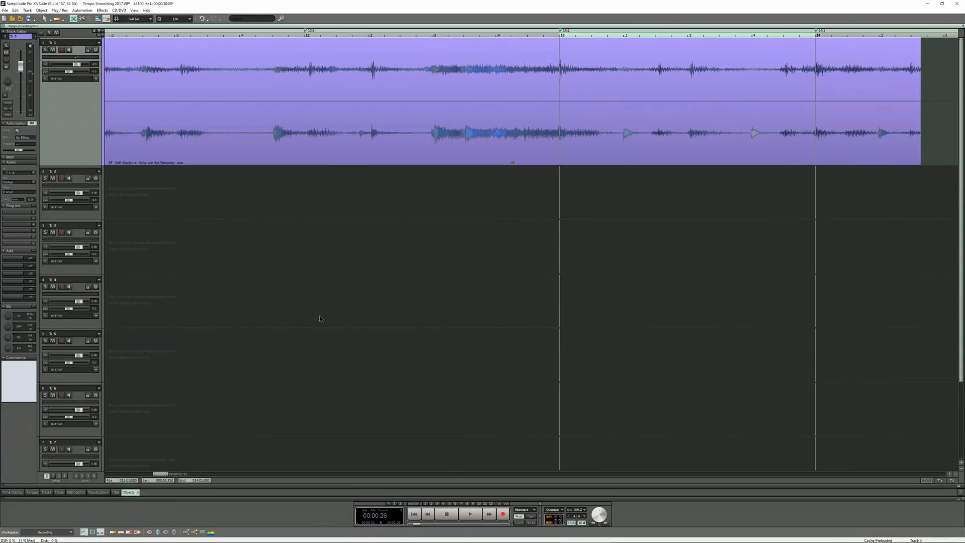
# Stop playback and drag in the marker bar near bar 4 to create tempo markers 2:1–4:1
pyautogui.click(47, 475)
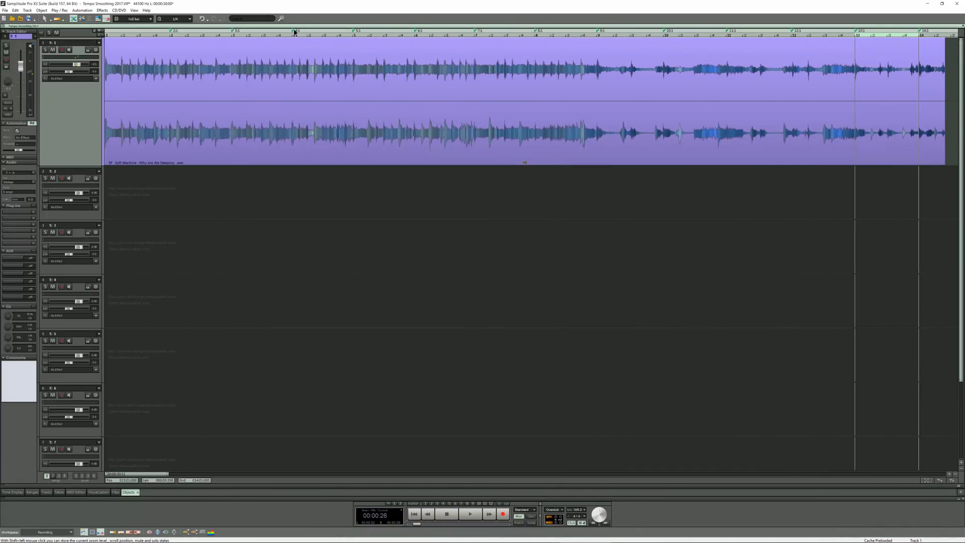
pyautogui.press('space')
pyautogui.click(52, 476)
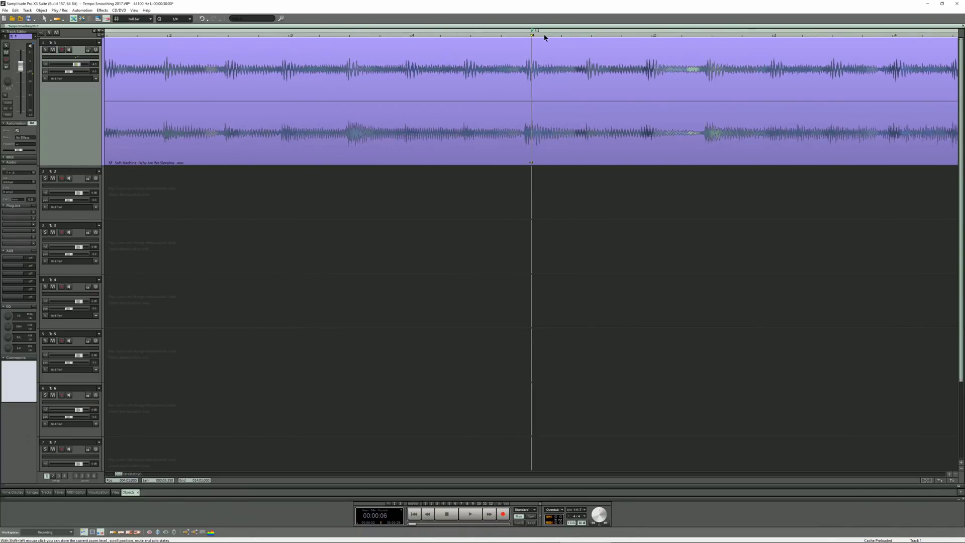
pyautogui.moveTo(535, 34); pyautogui.dragTo(470, 34)
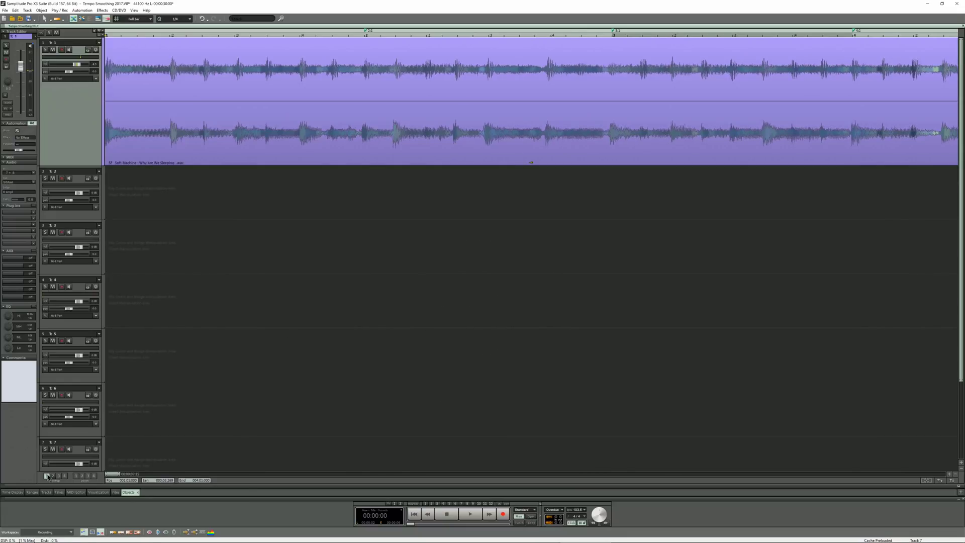
pyautogui.click(47, 475)
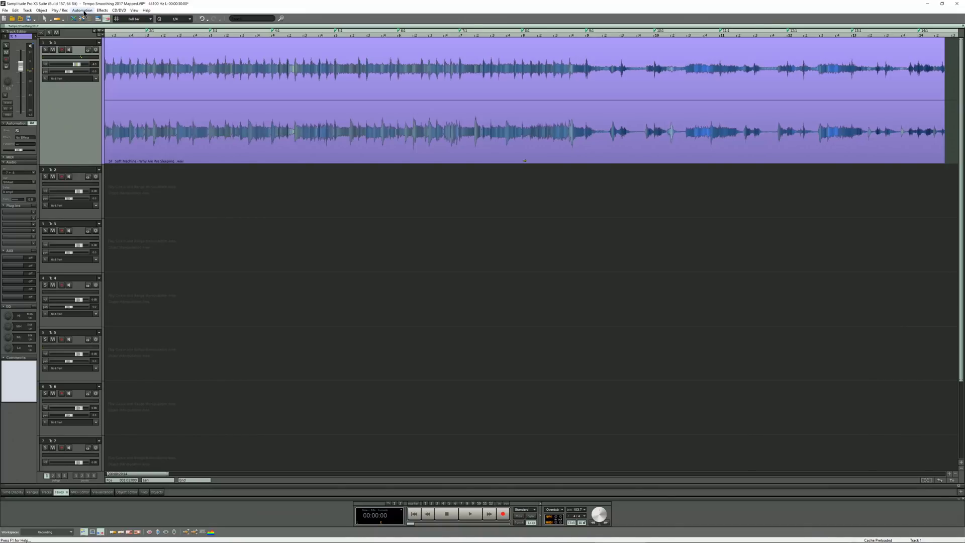
# Select track 2 and set the automation curve to Tempo
pyautogui.click(84, 11)
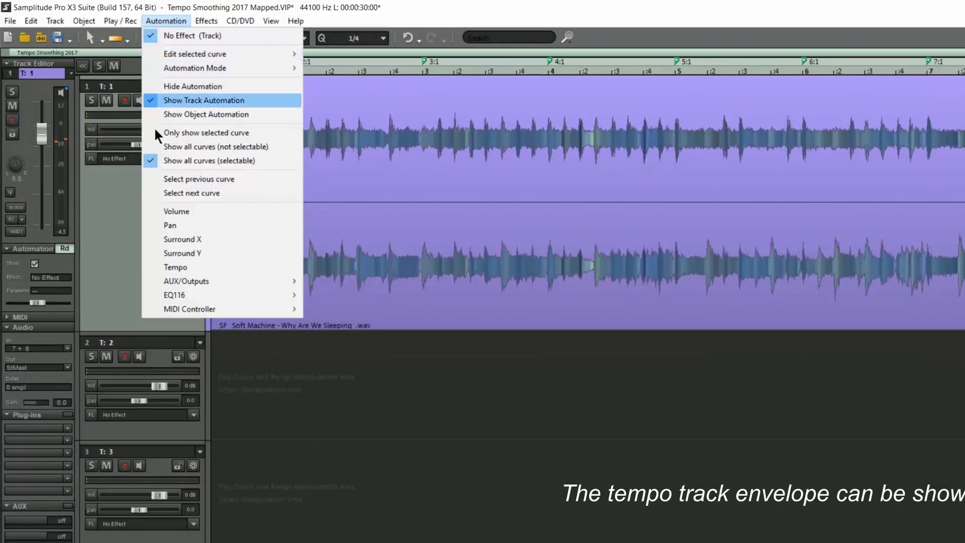
pyautogui.click(172, 266)
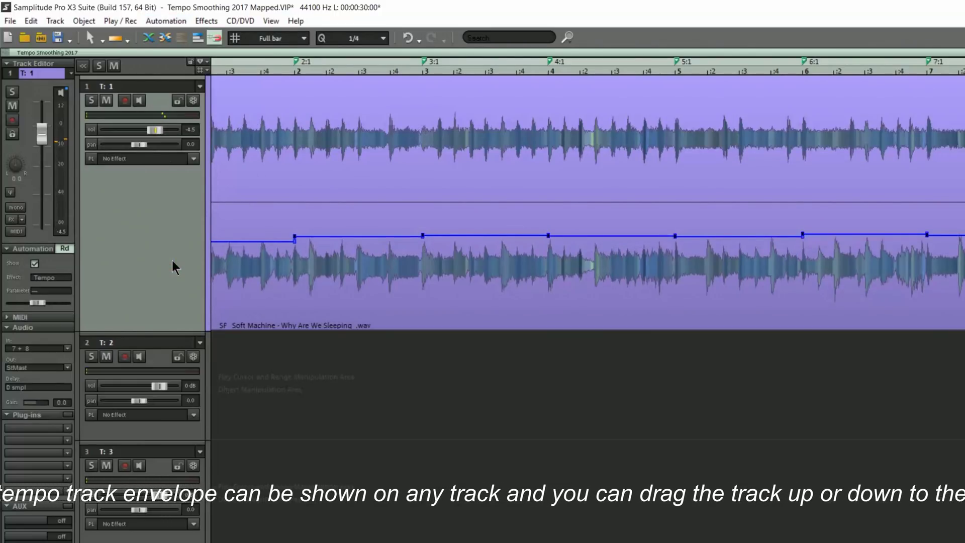
pyautogui.click(238, 414)
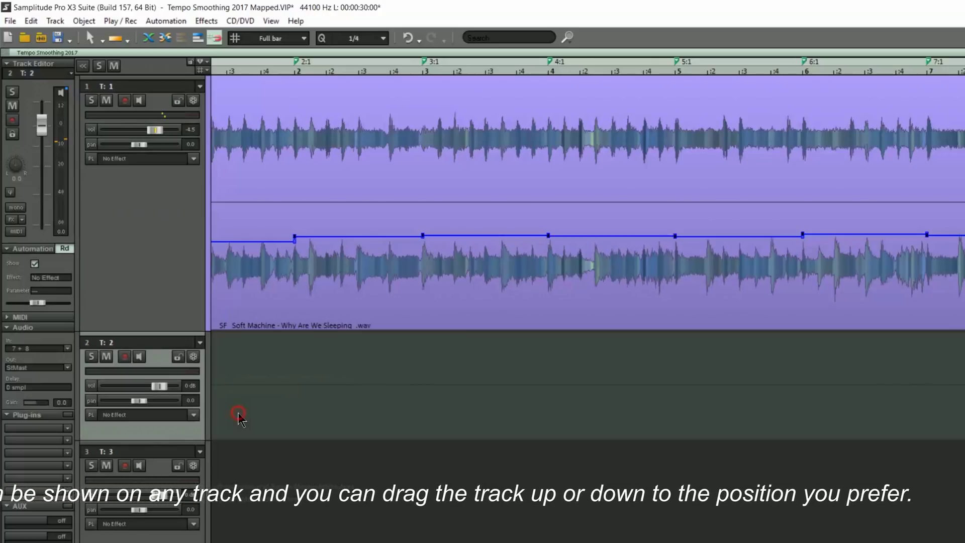
pyautogui.click(166, 21)
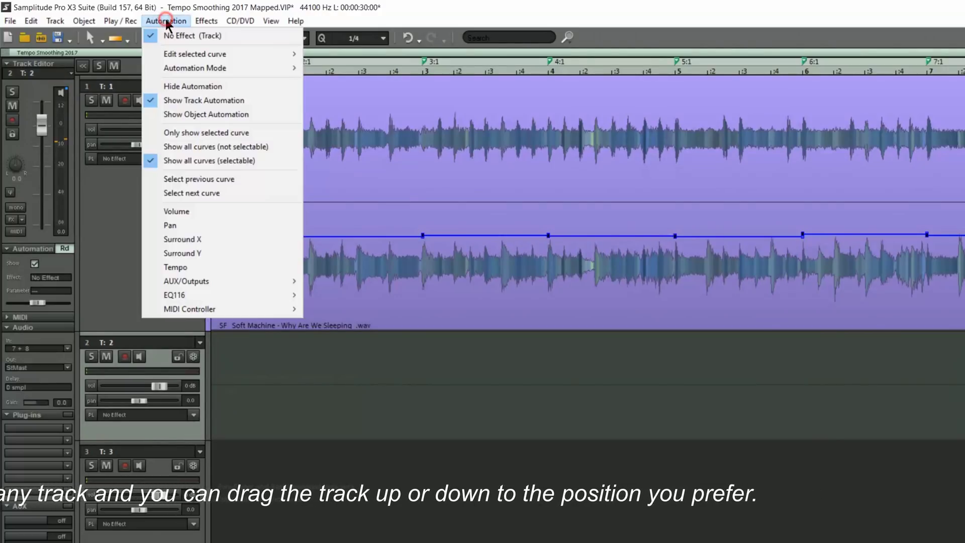
pyautogui.click(186, 269)
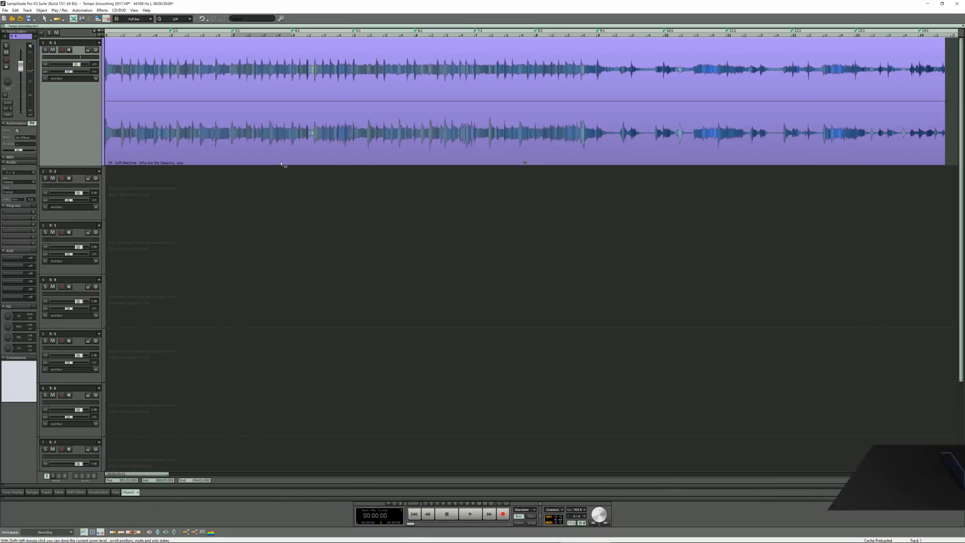
# Select the song object, toggle Auto Crossfade Mode, and split objects on all marker positions
pyautogui.click(139, 106)
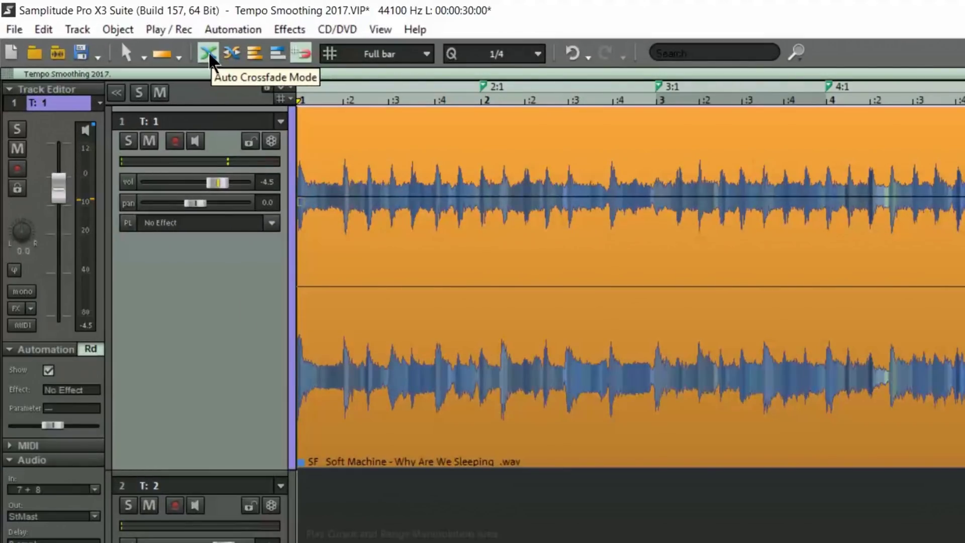
pyautogui.click(210, 55)
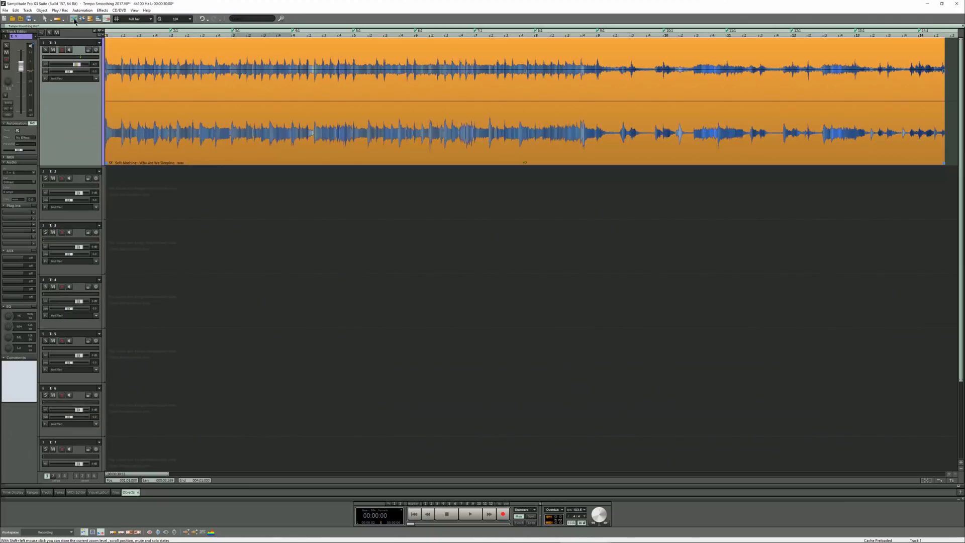
pyautogui.click(15, 10)
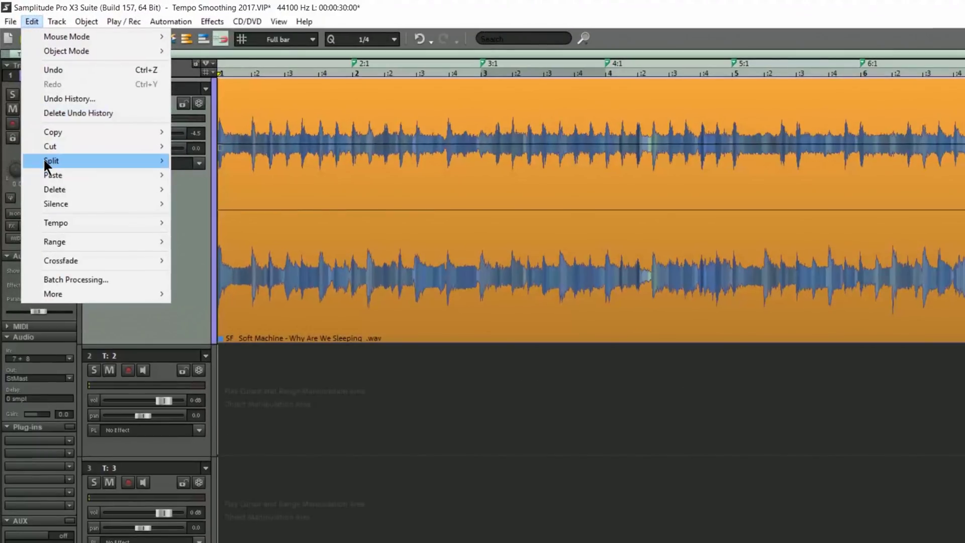
pyautogui.moveTo(22, 77)
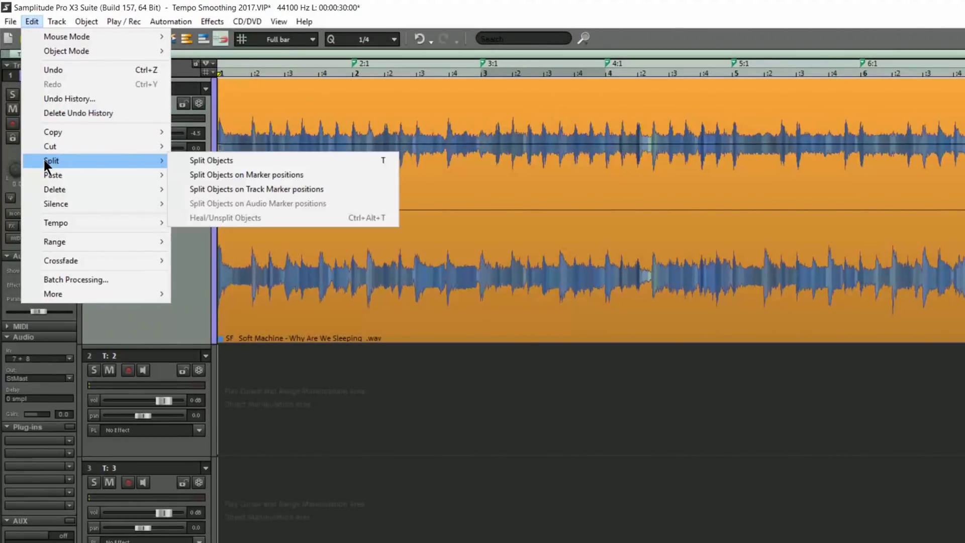
pyautogui.click(229, 174)
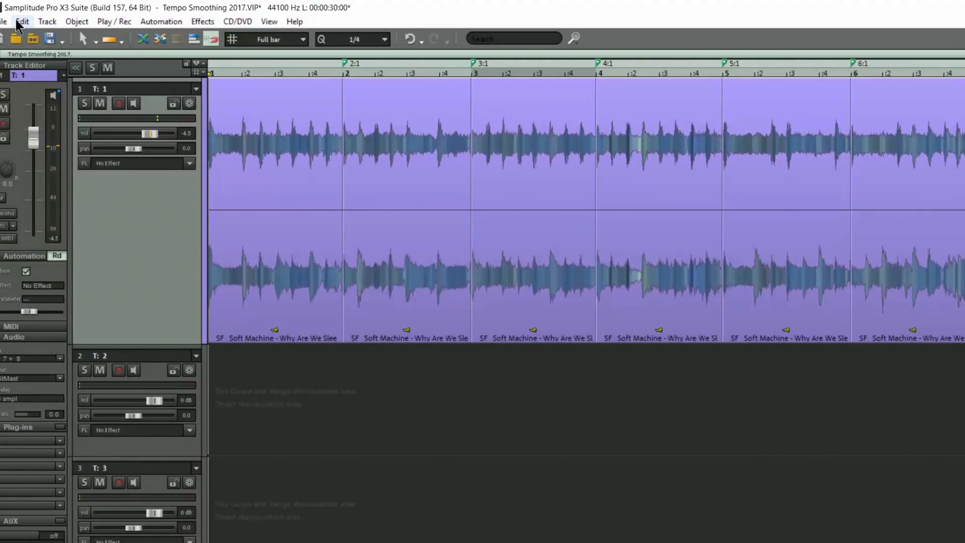
# Choose Tempo Map BPM Mode from the Edit > Tempo menu
pyautogui.click(21, 22)
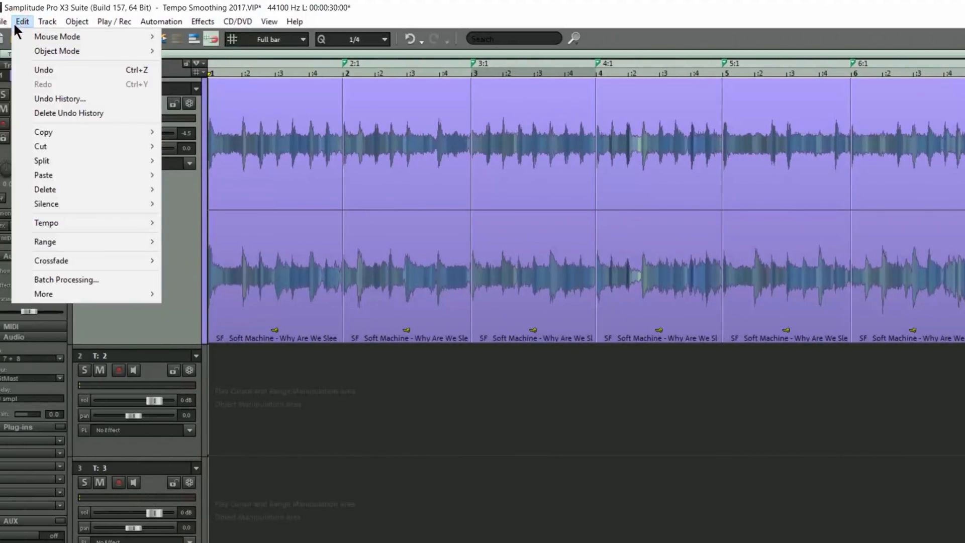
pyautogui.moveTo(61, 221)
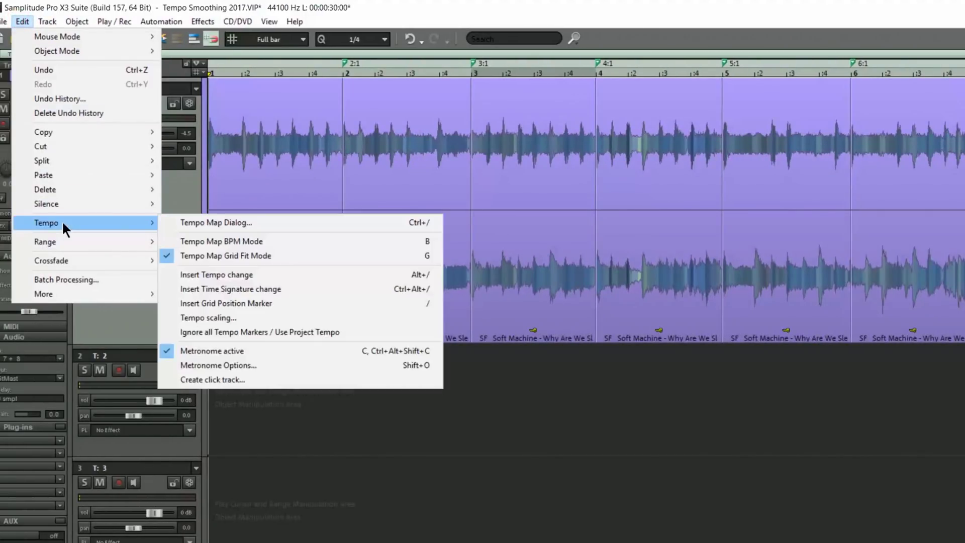
pyautogui.click(285, 241)
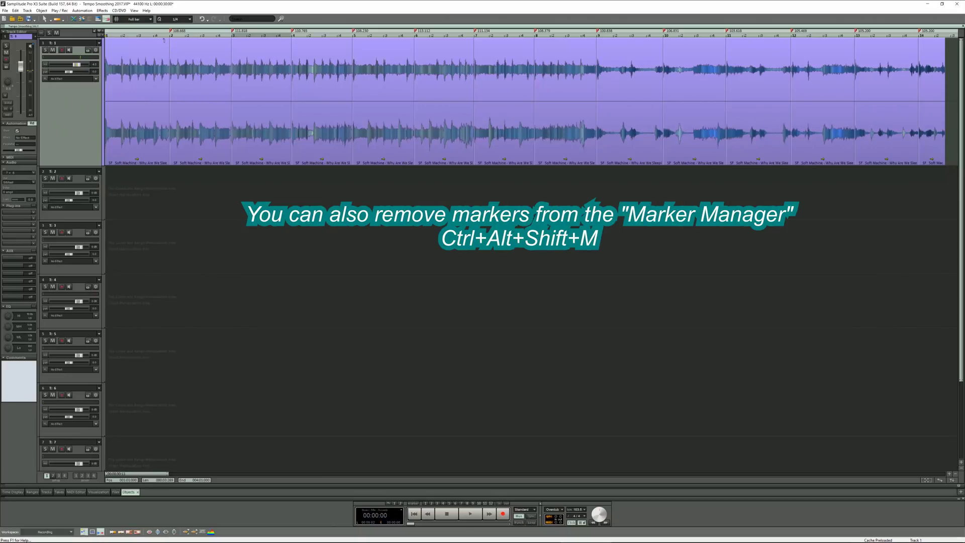
# Delete the markers in the ruler range from bar 2 to 14, then return to the project start
pyautogui.moveTo(164, 36); pyautogui.dragTo(943, 36)
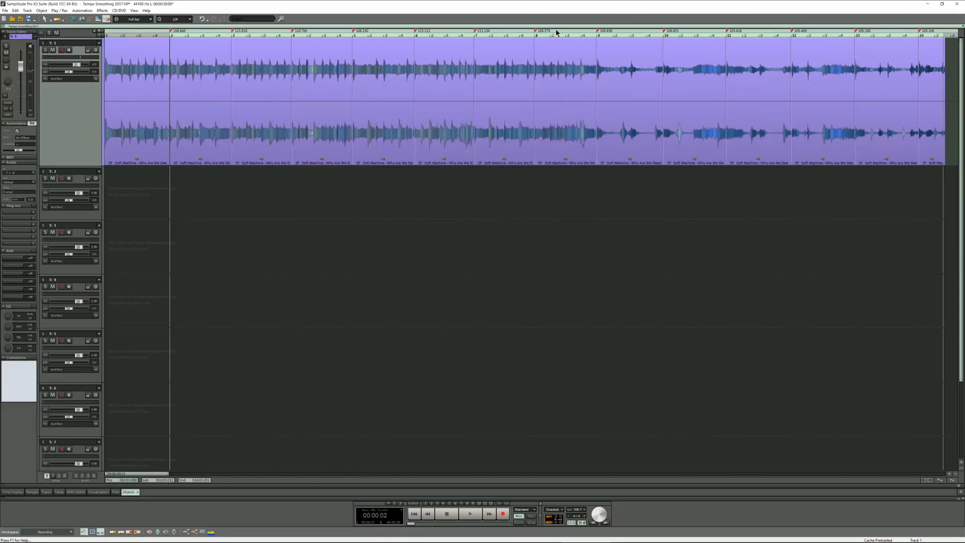
pyautogui.rightClick(505, 34)
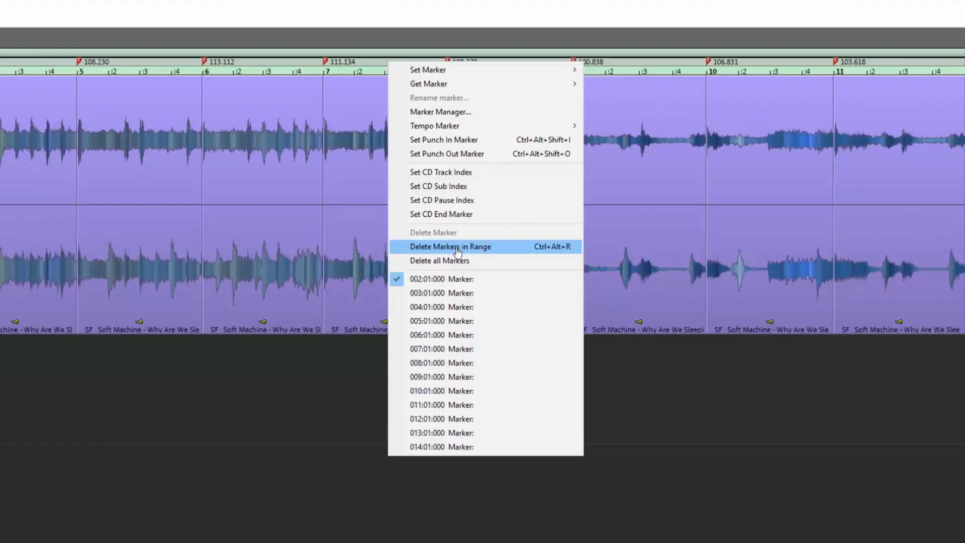
pyautogui.click(457, 247)
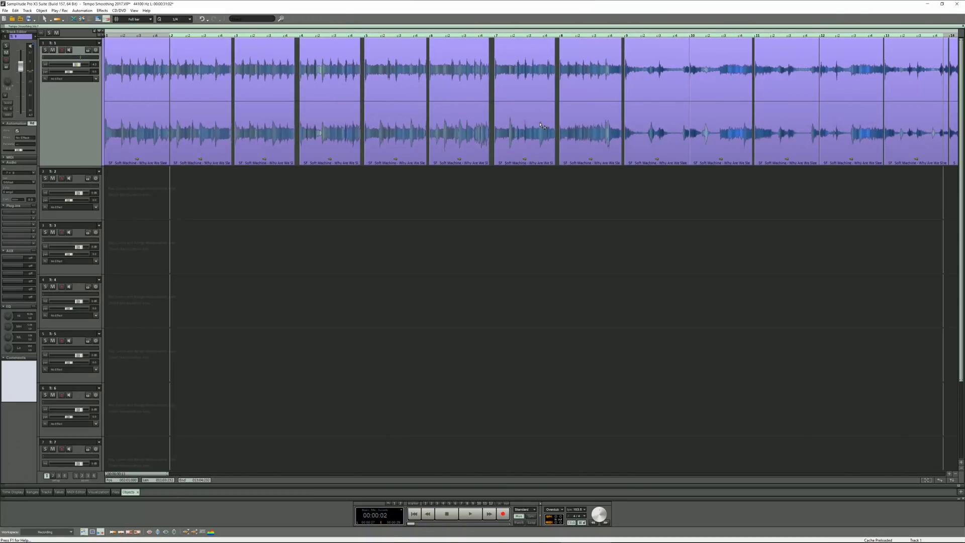
pyautogui.click(167, 36)
pyautogui.press('Home')
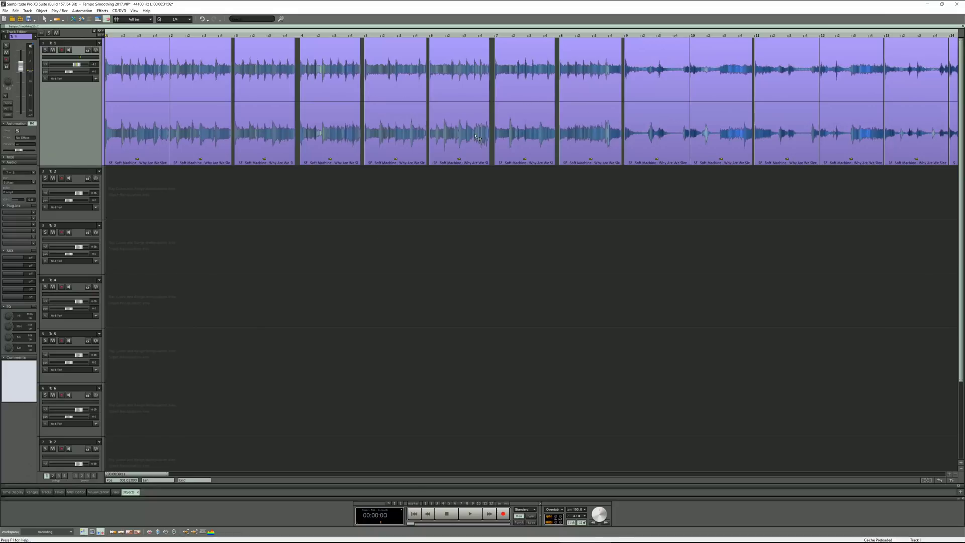
# Select every bar object on track 1 and apply extended audio Quantize > Remove Object Gaps
pyautogui.scroll(-1, 943, 147)
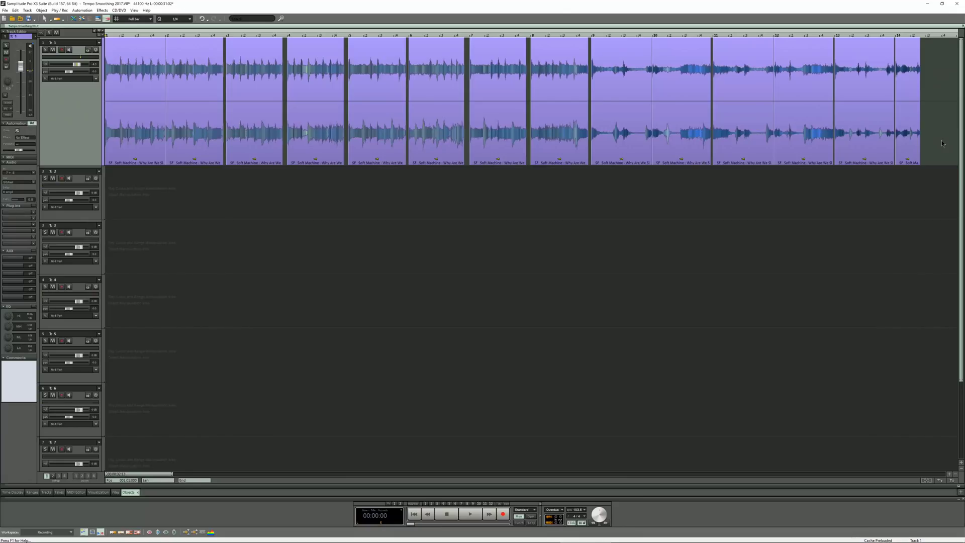
pyautogui.hotkey('ctrl', 'a')
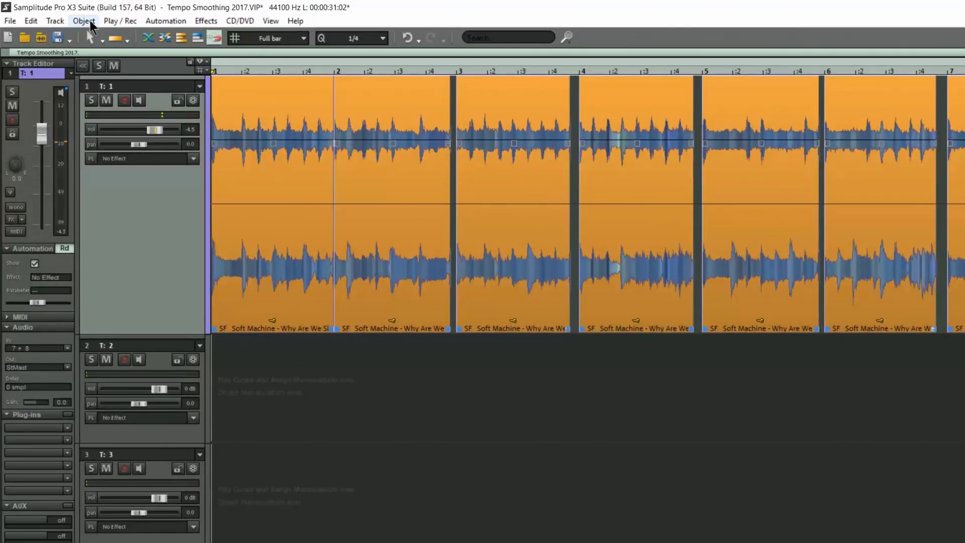
pyautogui.click(42, 10)
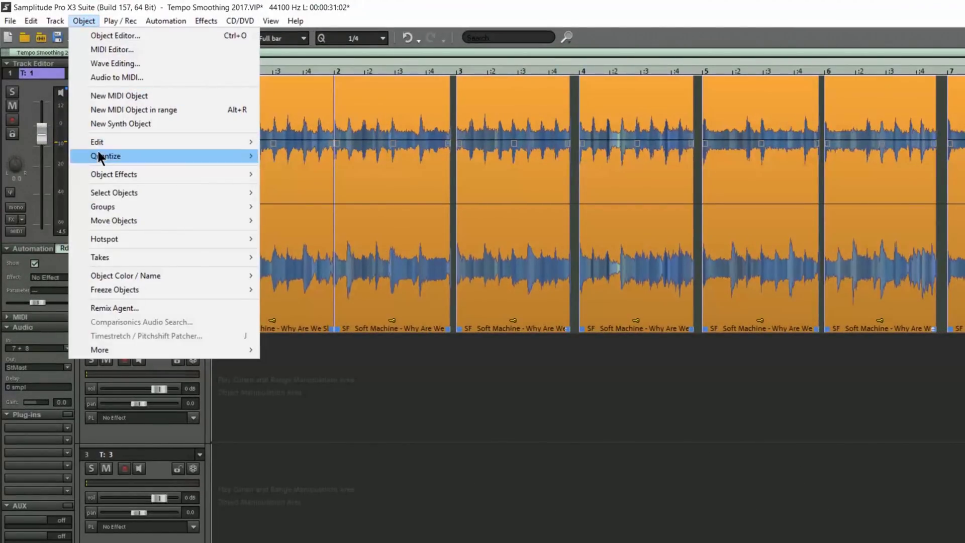
pyautogui.moveTo(98, 154)
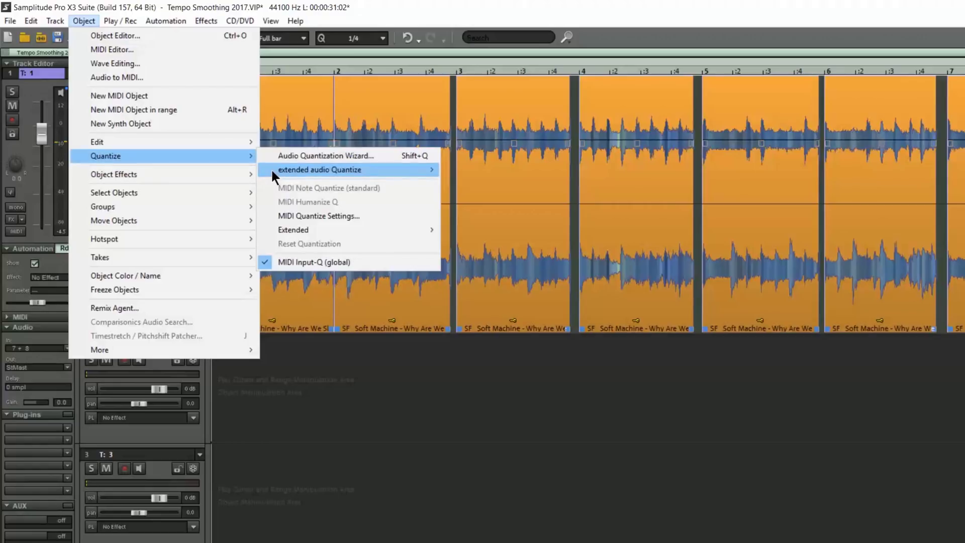
pyautogui.moveTo(270, 167)
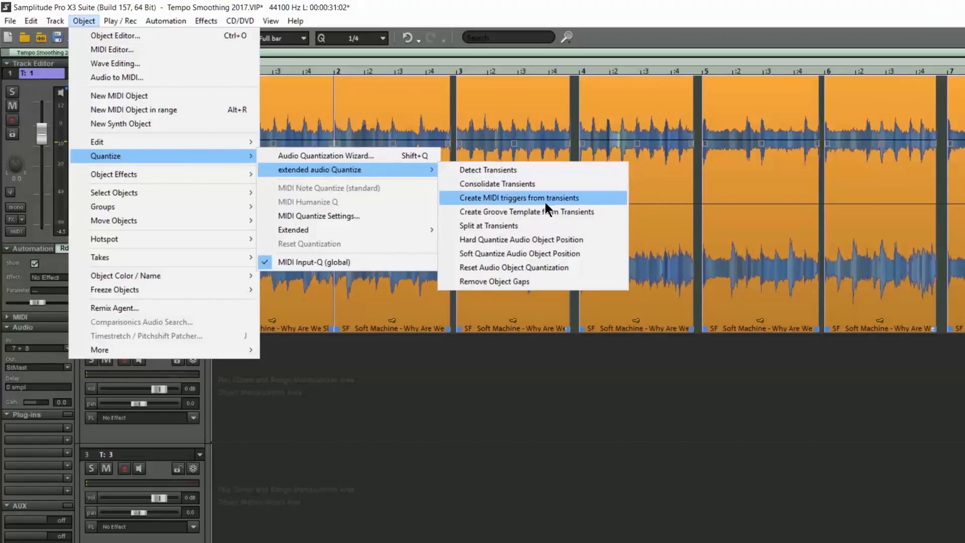
pyautogui.click(524, 283)
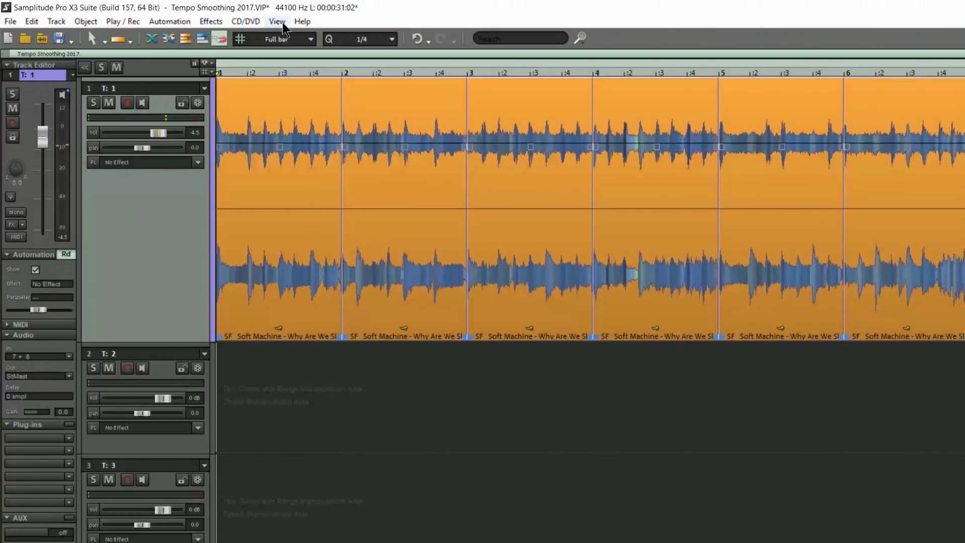
# Open View > Manager > Object Manager to list the 14 one-bar song objects
pyautogui.click(282, 23)
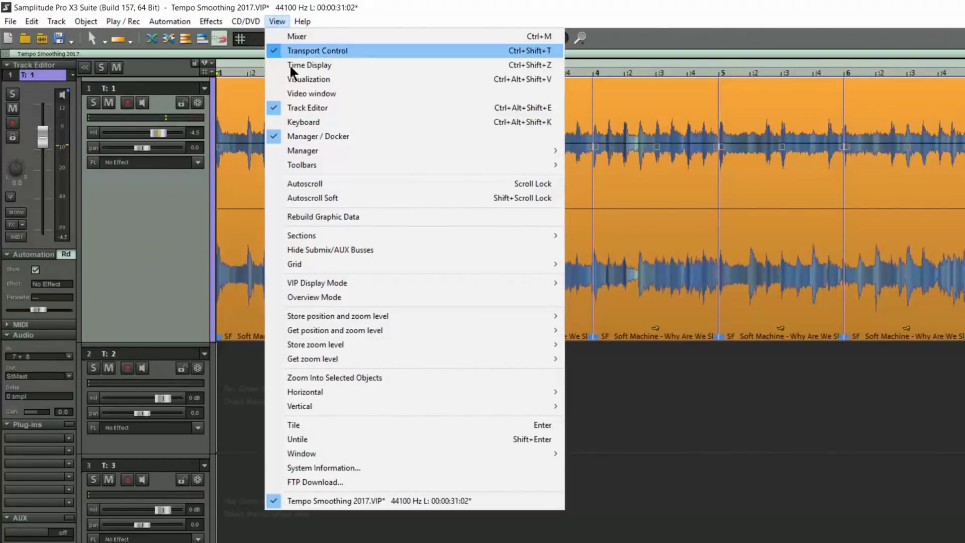
pyautogui.moveTo(291, 153)
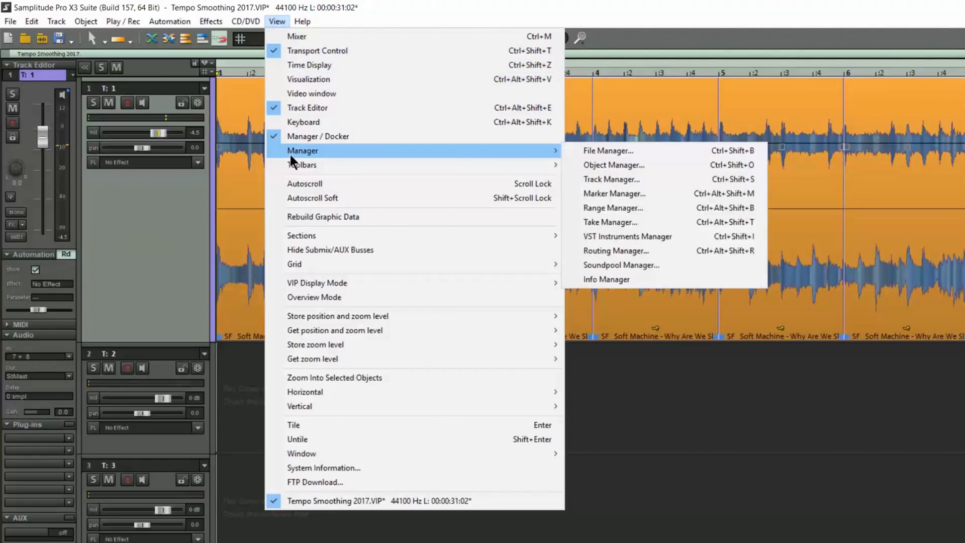
pyautogui.click(630, 168)
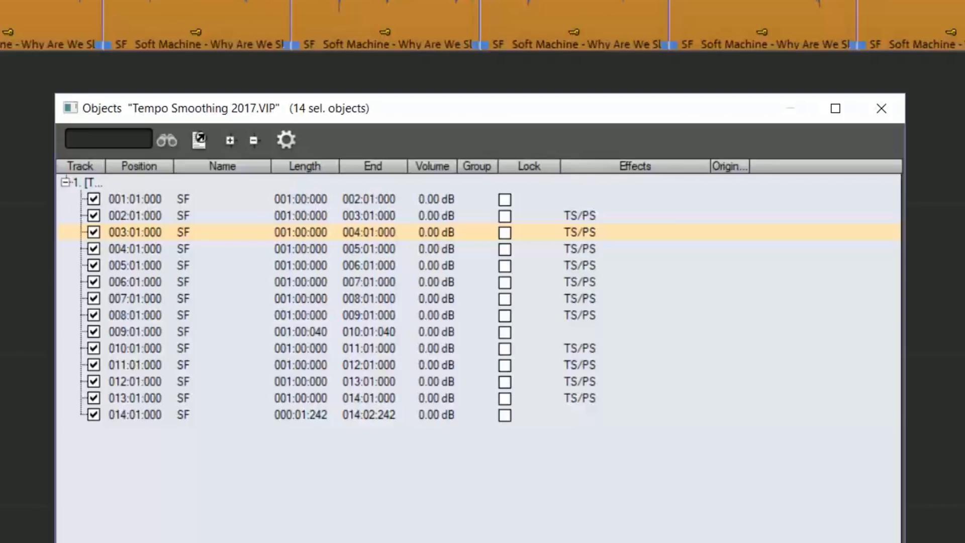
# Select the bar 9 object, then select the bar 10 object and shift it slightly later
pyautogui.press('Escape')
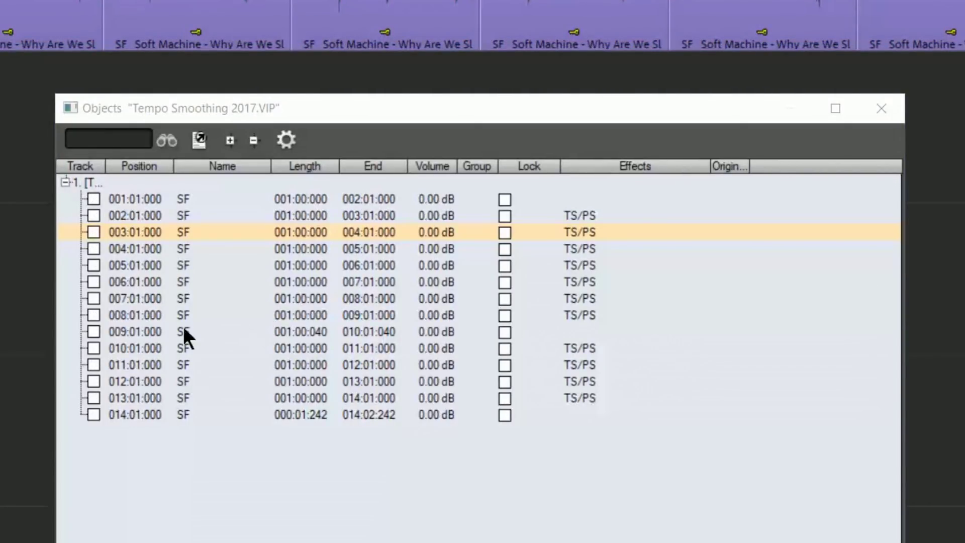
pyautogui.click(93, 331)
pyautogui.scroll(5, 809, 46)
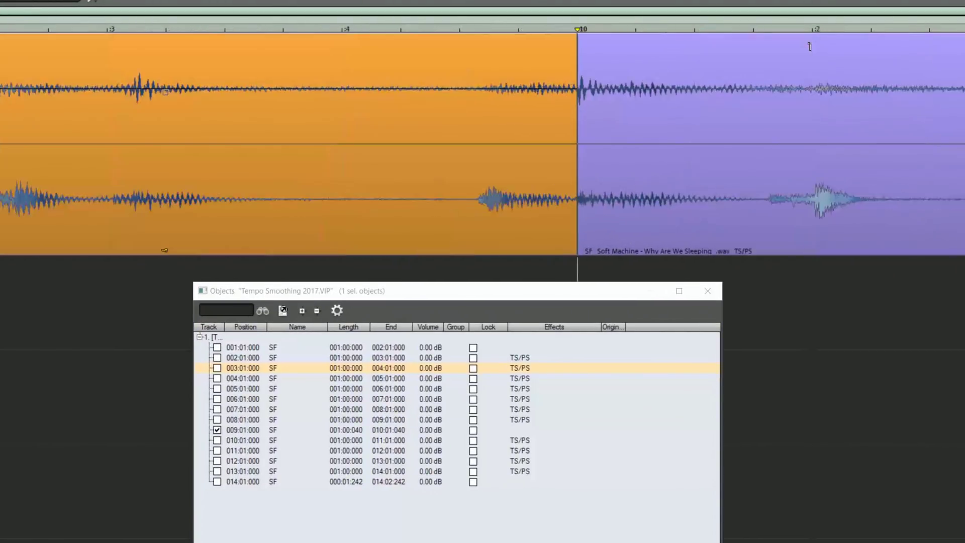
pyautogui.click(681, 213)
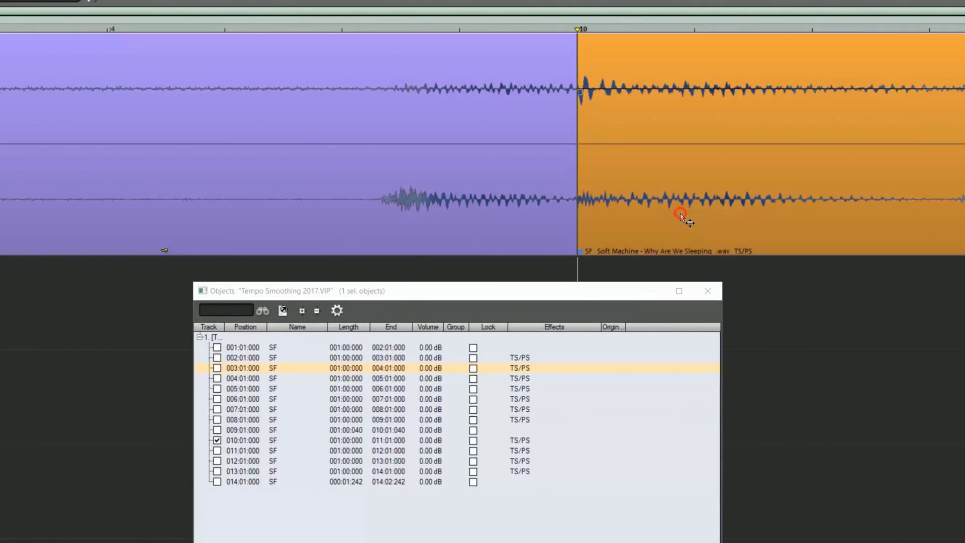
pyautogui.moveTo(680, 213); pyautogui.dragTo(811, 208)
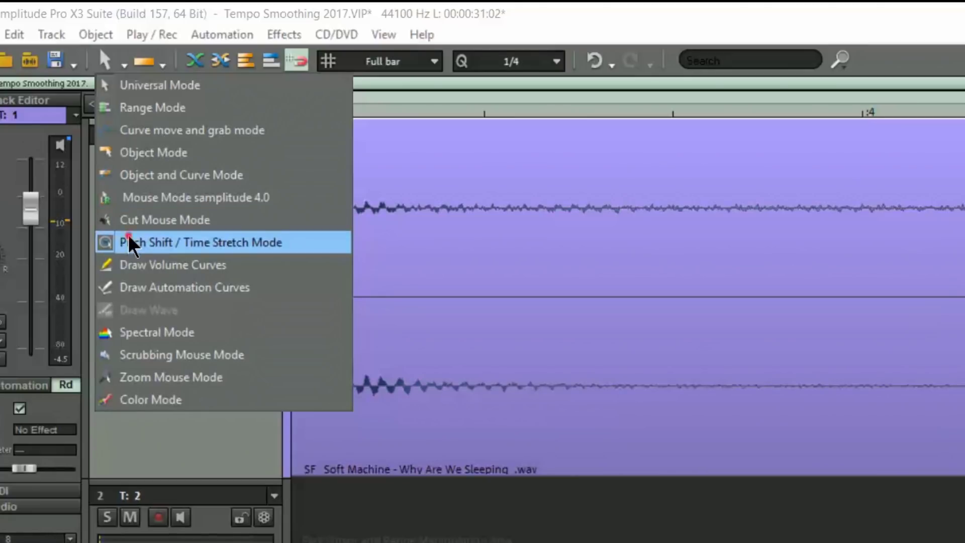
# In Time Stretch mode, stretch the bar 9 slice to end at bar 10 and snap the next slice there
pyautogui.click(130, 245)
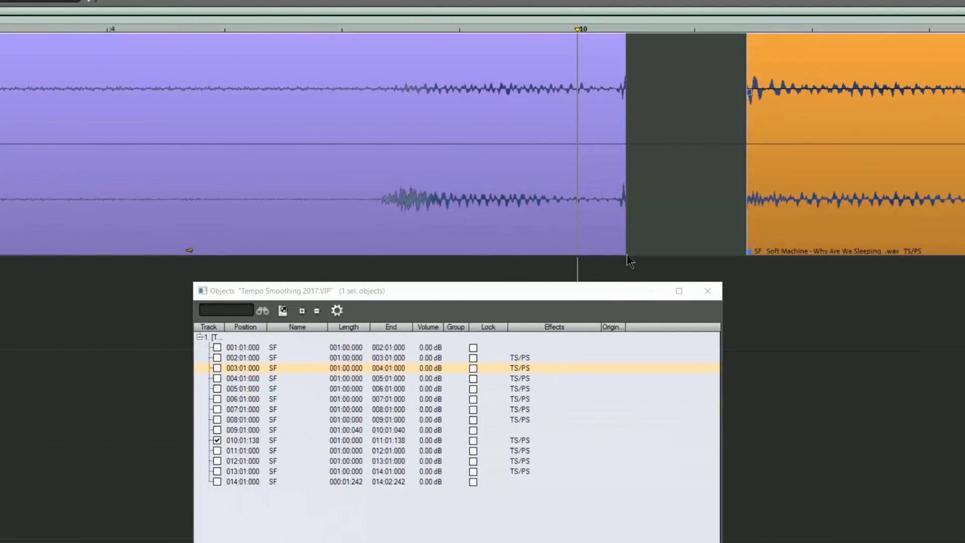
pyautogui.moveTo(625, 255); pyautogui.dragTo(577, 255)
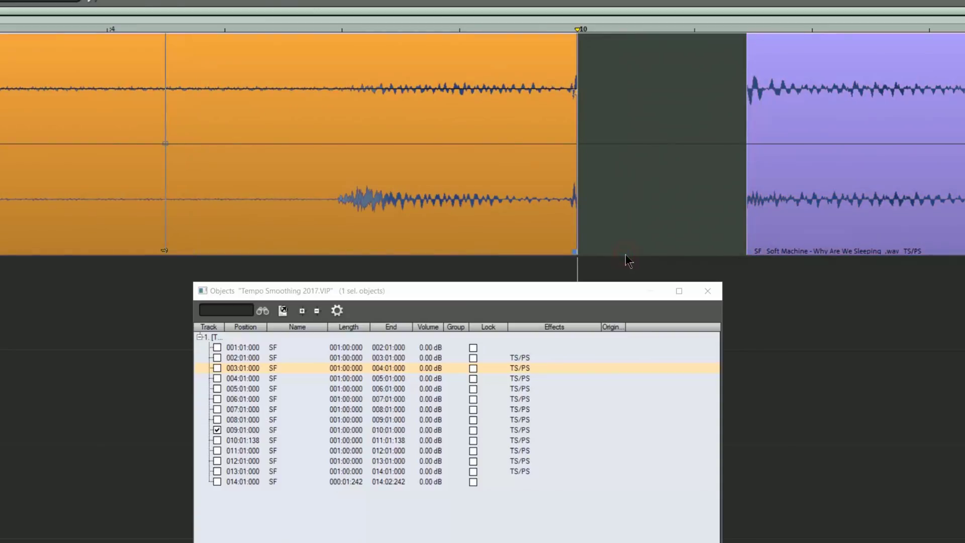
pyautogui.moveTo(782, 238); pyautogui.dragTo(734, 234)
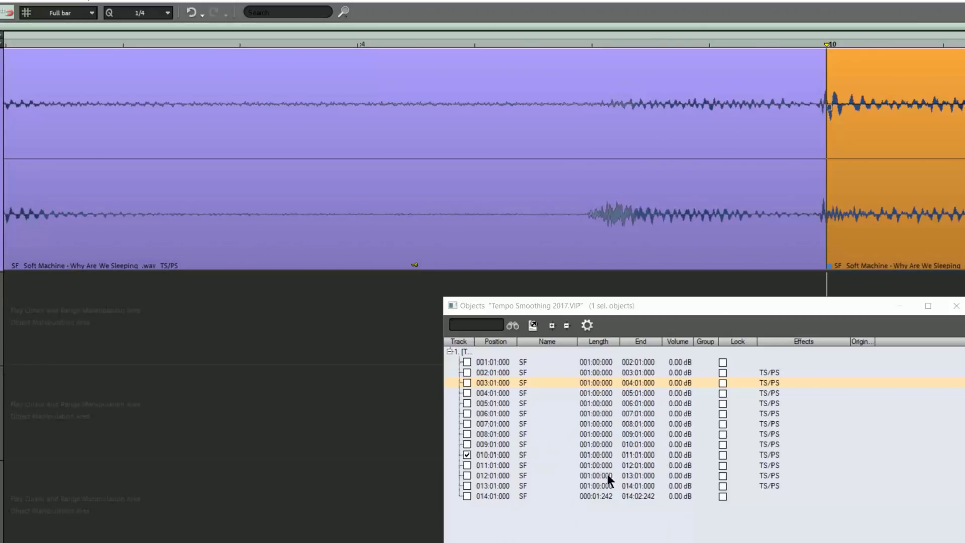
# Dock the object list into the bottom manager panel, collapse it, and return to the song start
pyautogui.click(466, 453)
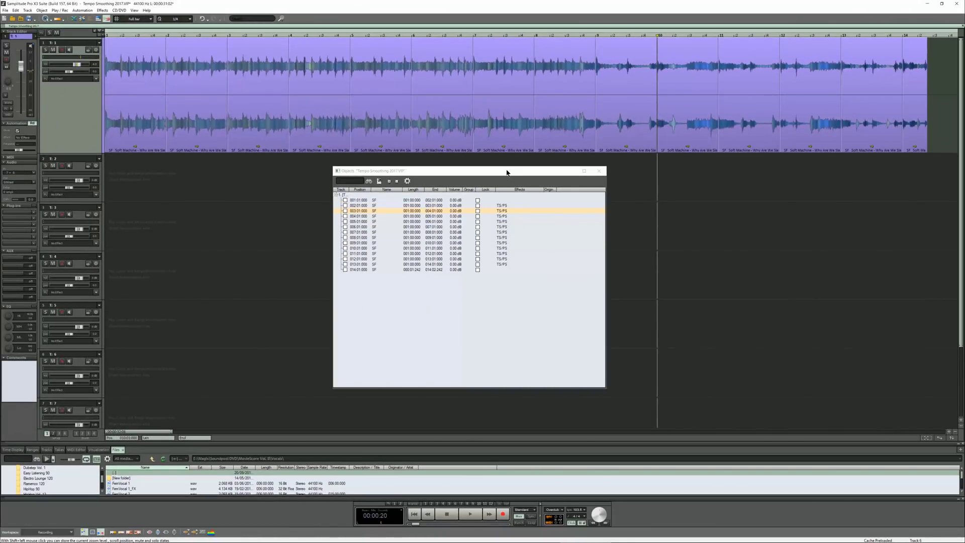
pyautogui.doubleClick(506, 171)
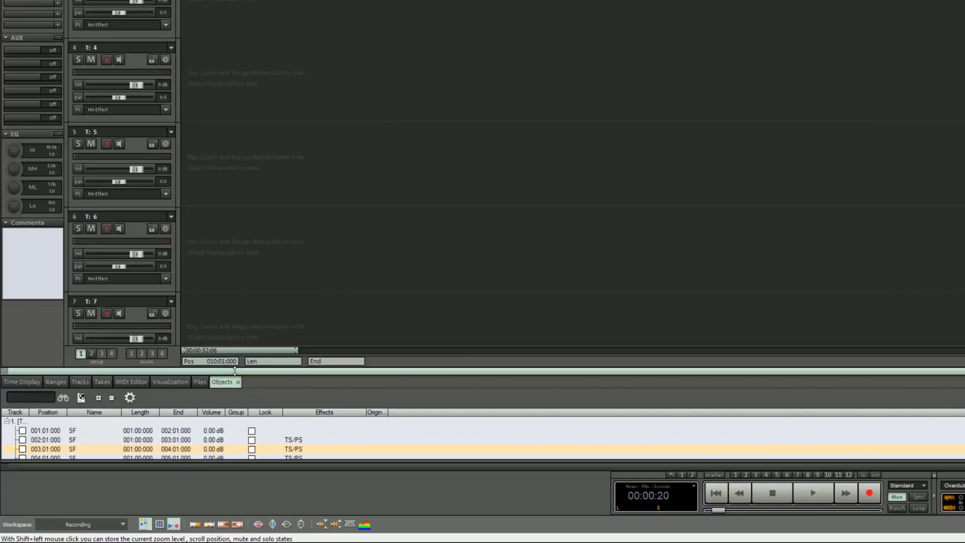
pyautogui.moveTo(234, 371); pyautogui.dragTo(243, 275)
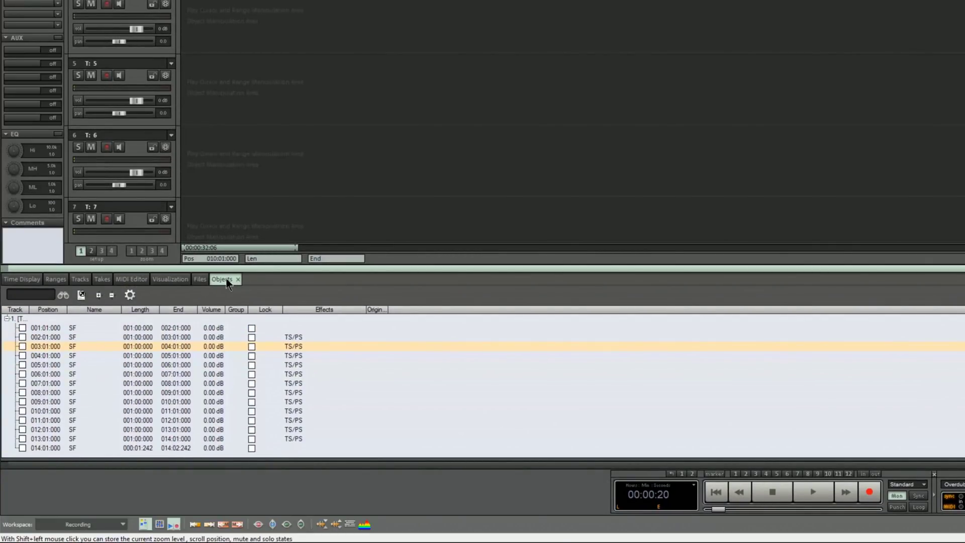
pyautogui.click(225, 279)
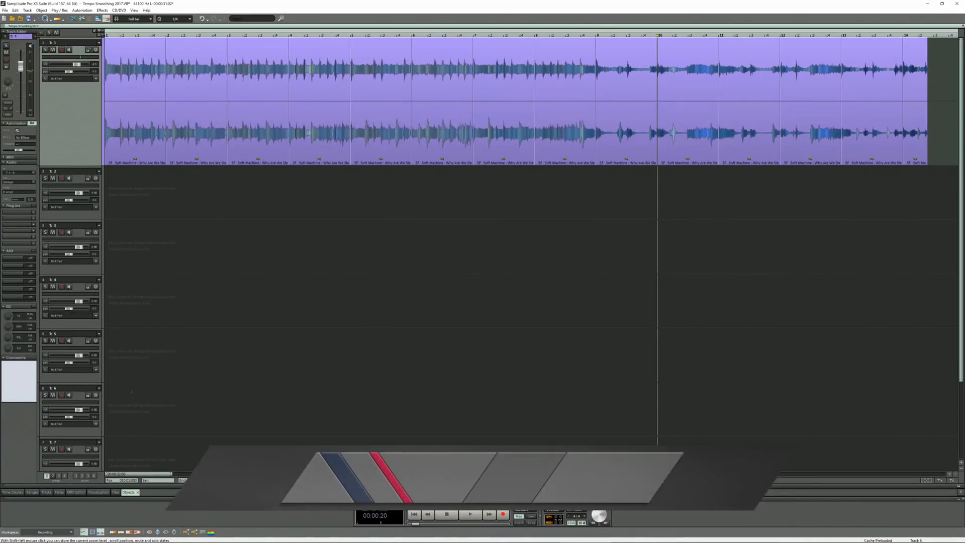
pyautogui.press('Home')
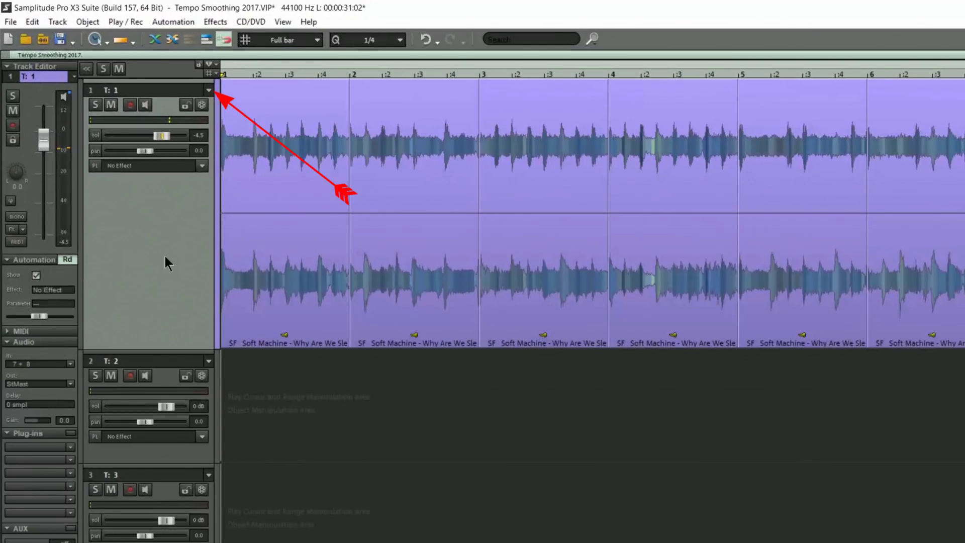
# Freeze track 1 from its header dropdown into one continuous audio object
pyautogui.click(210, 90)
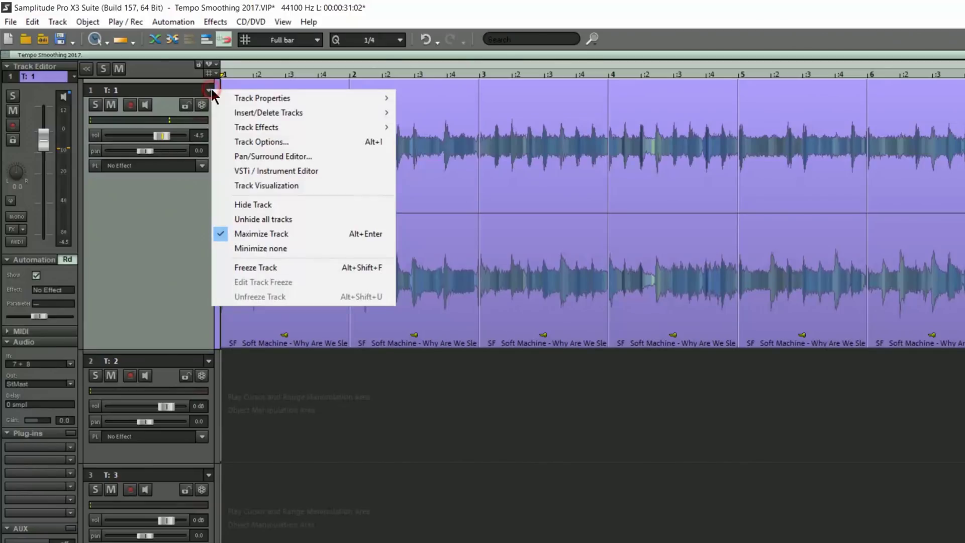
pyautogui.click(264, 267)
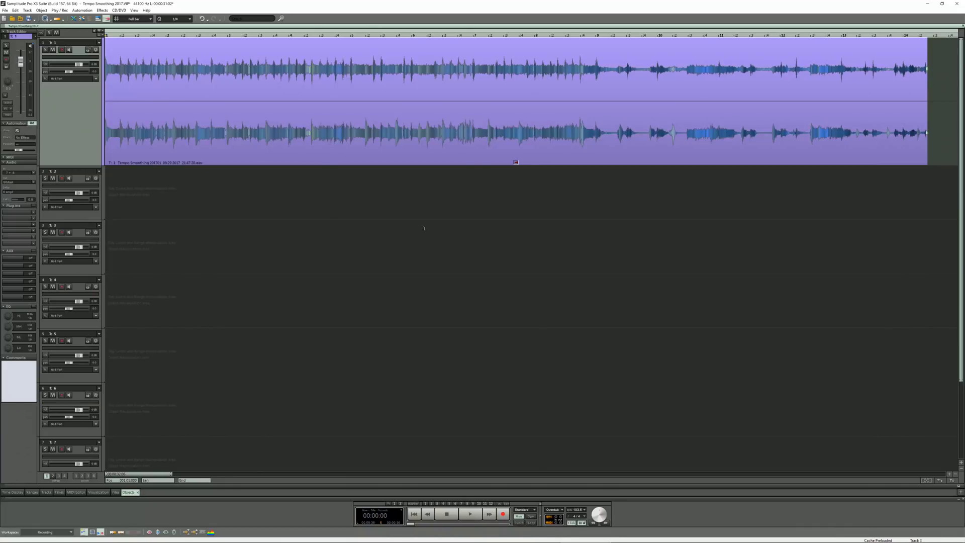
# Tick 'Use musical tempo adjustment' on the frozen object's Time/Pitch page, then switch to Universal Mode
pyautogui.doubleClick(396, 152)
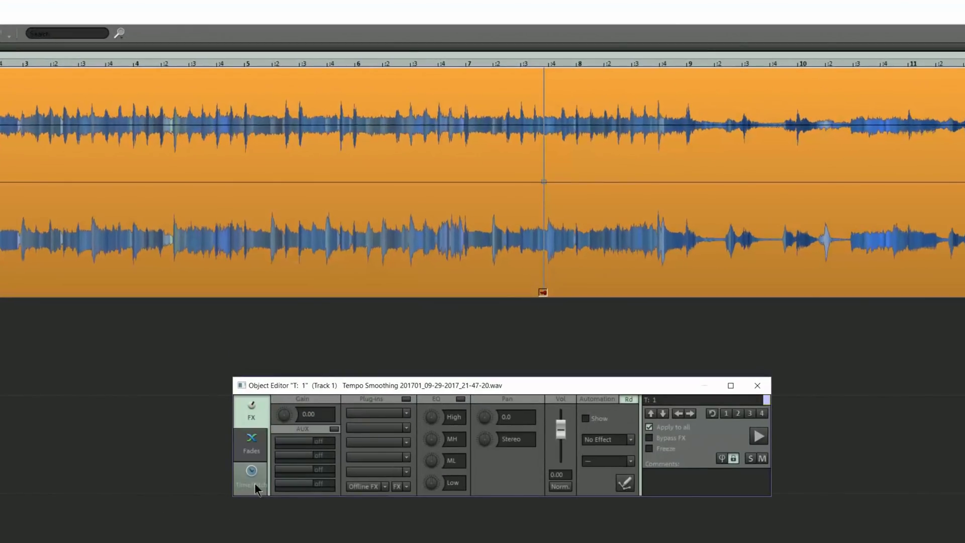
pyautogui.click(257, 482)
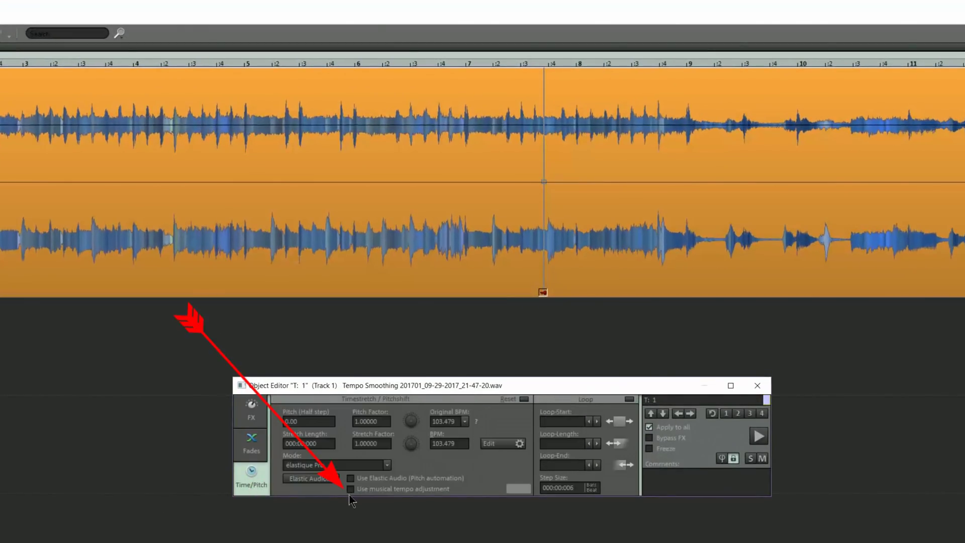
pyautogui.click(351, 489)
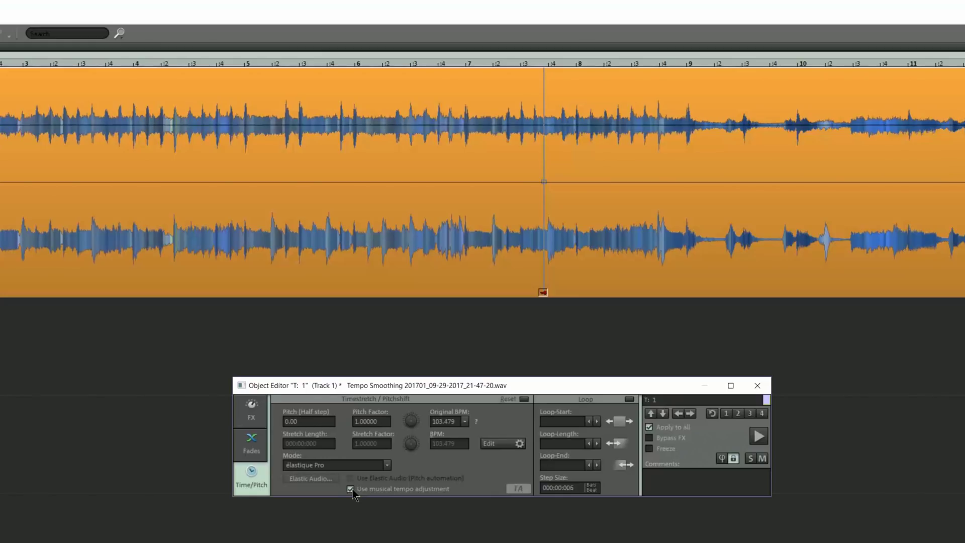
pyautogui.click(757, 385)
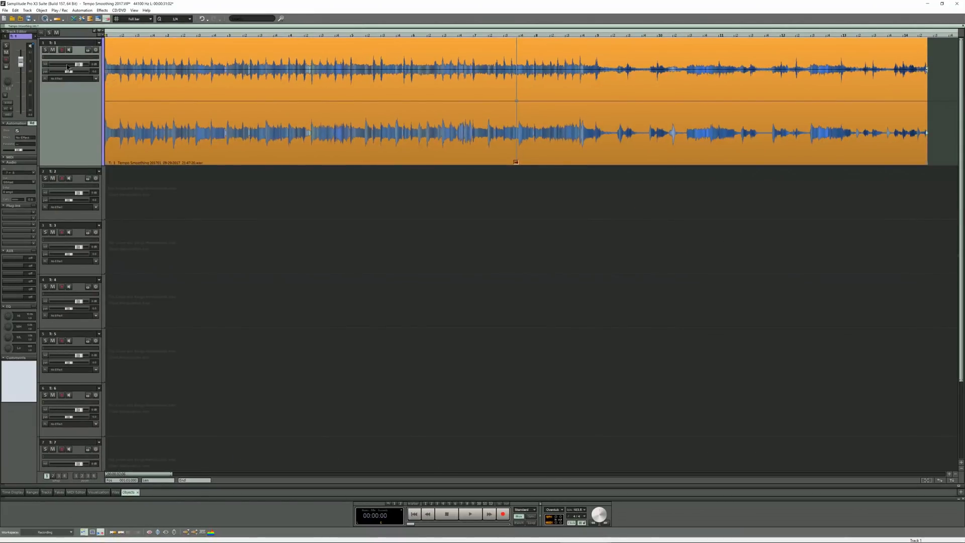
pyautogui.click(50, 21)
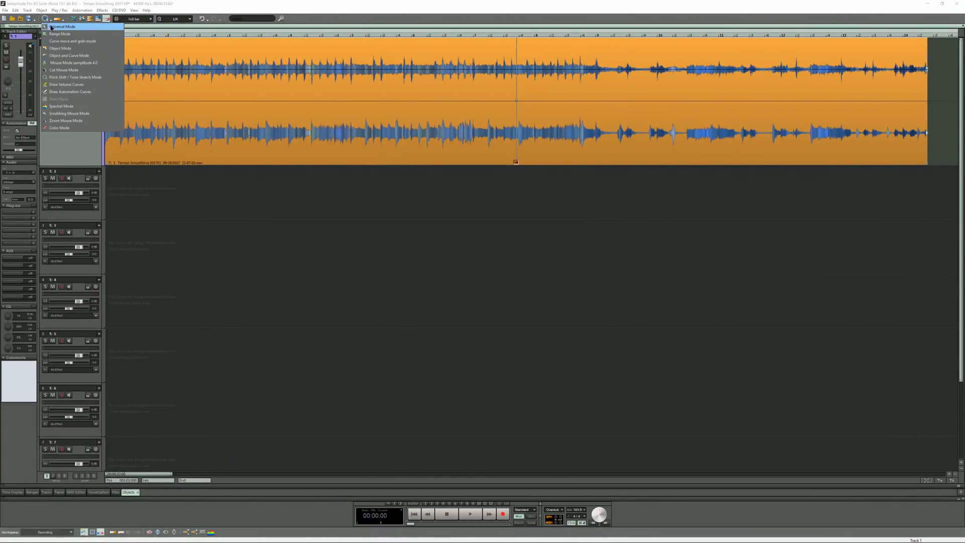
pyautogui.click(53, 26)
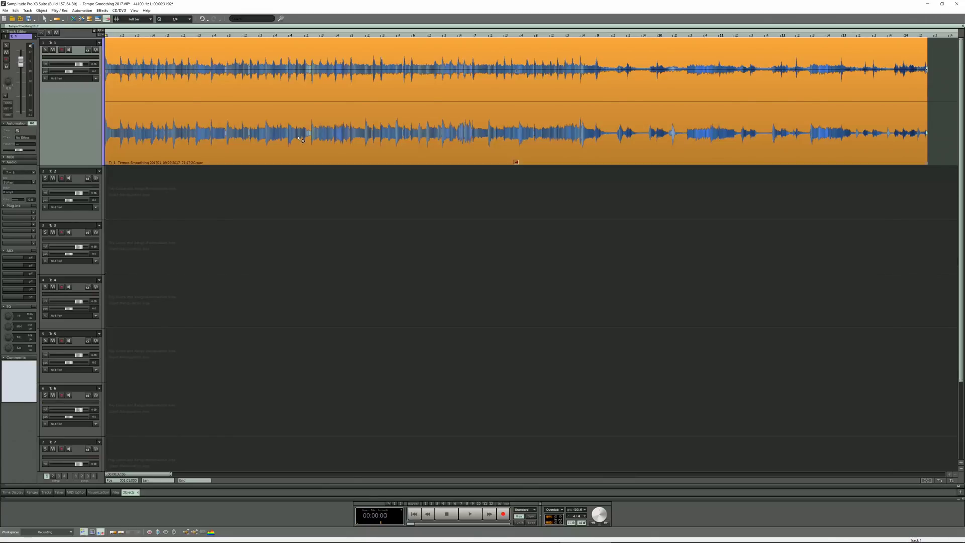
# Play the frozen song from the start
pyautogui.press('space')
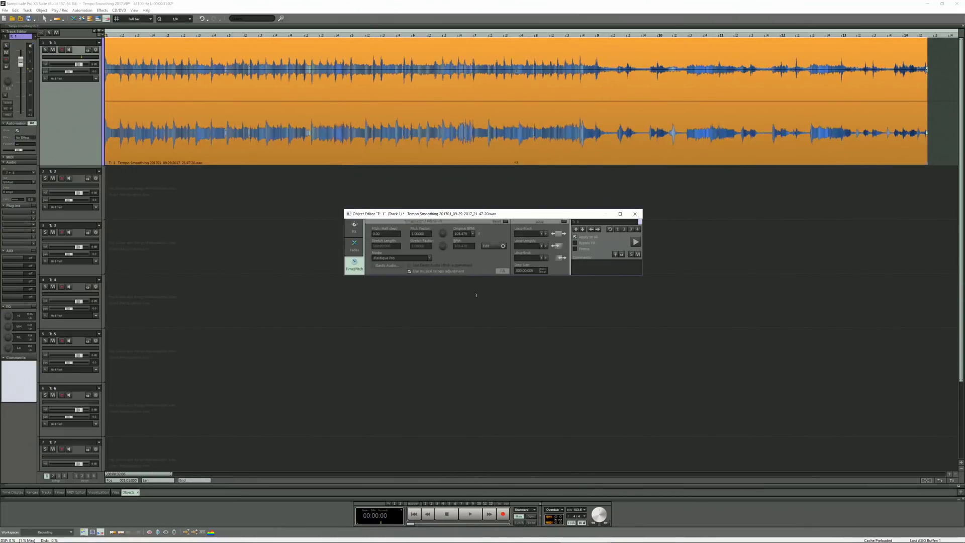
# Audition the song at 115, 90 and 165 BPM from the tempo preset list
pyautogui.click(581, 510)
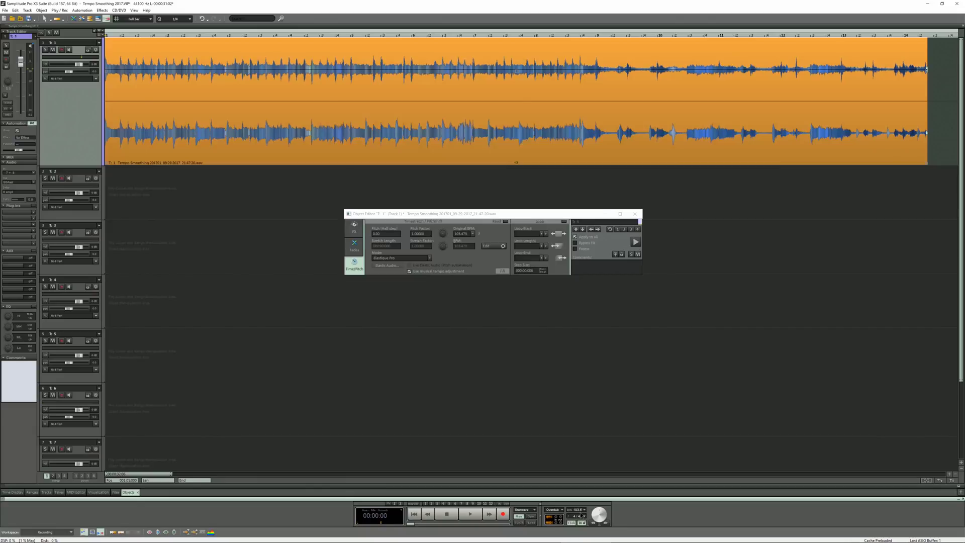
pyautogui.rightClick(583, 510)
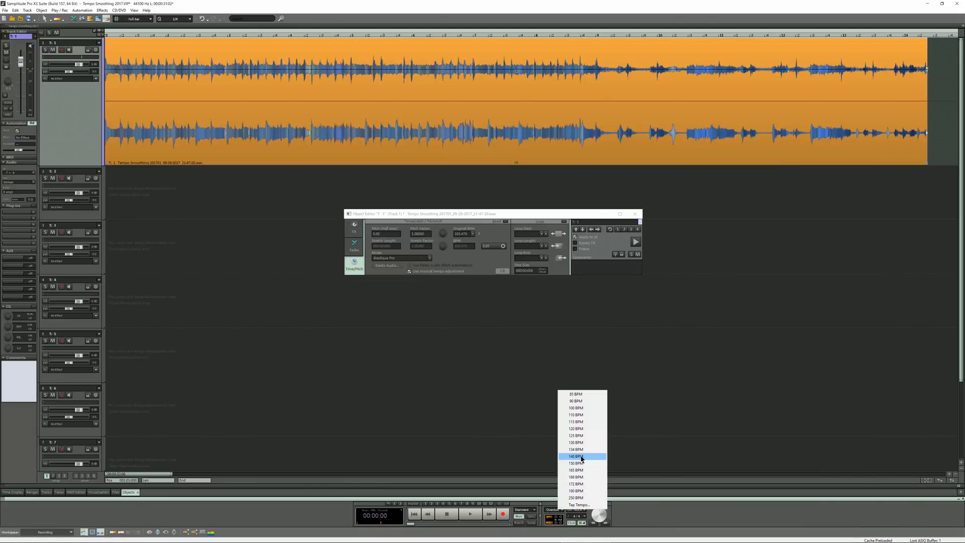
pyautogui.click(576, 422)
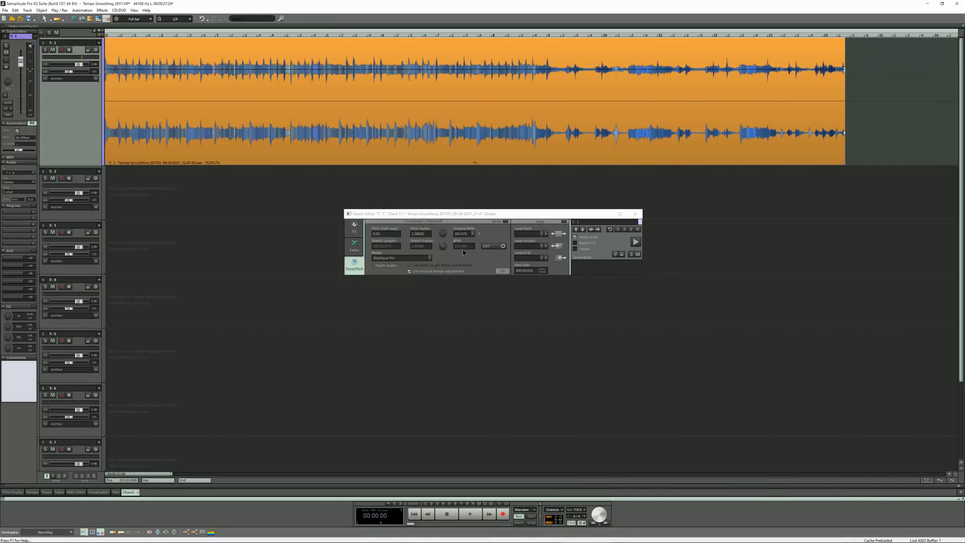
pyautogui.press('space')
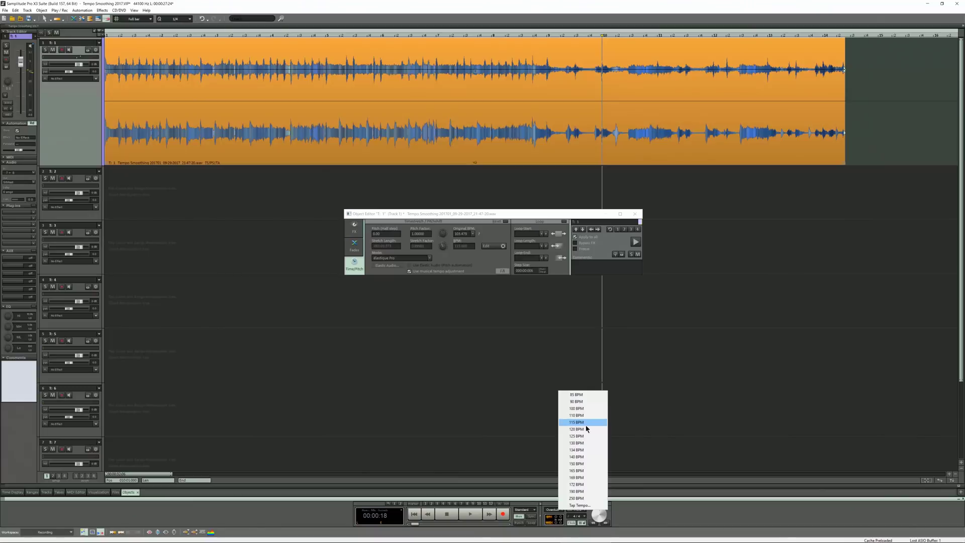
pyautogui.click(585, 401)
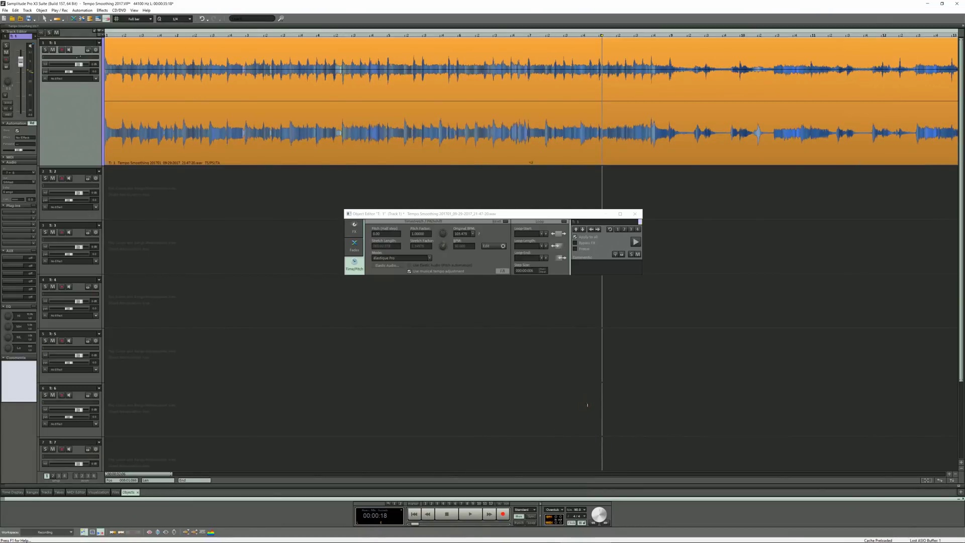
pyautogui.press('space')
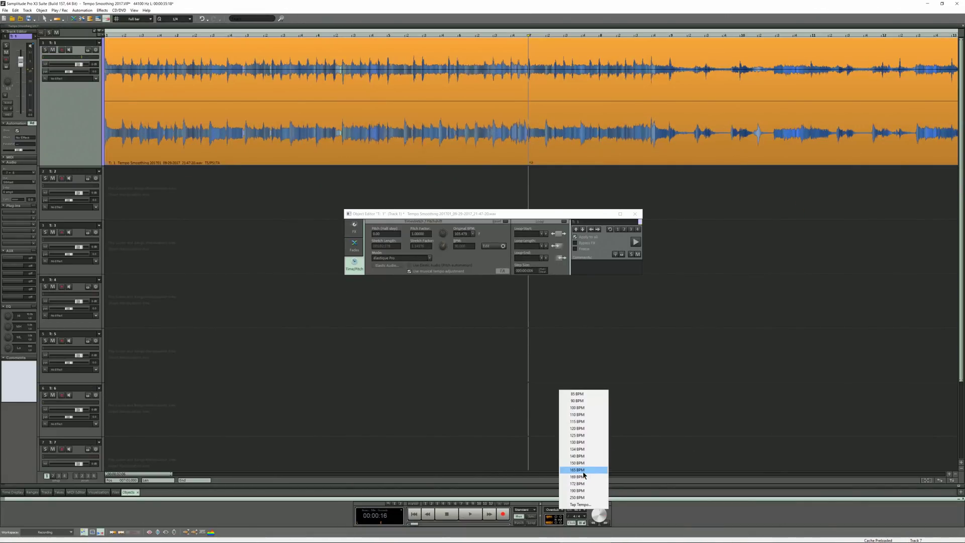
pyautogui.click(583, 469)
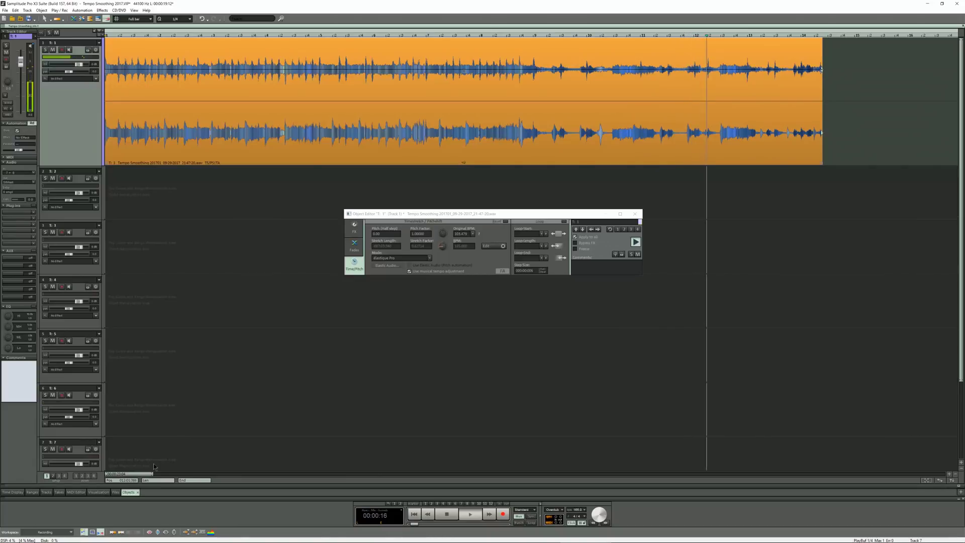
pyautogui.press('space')
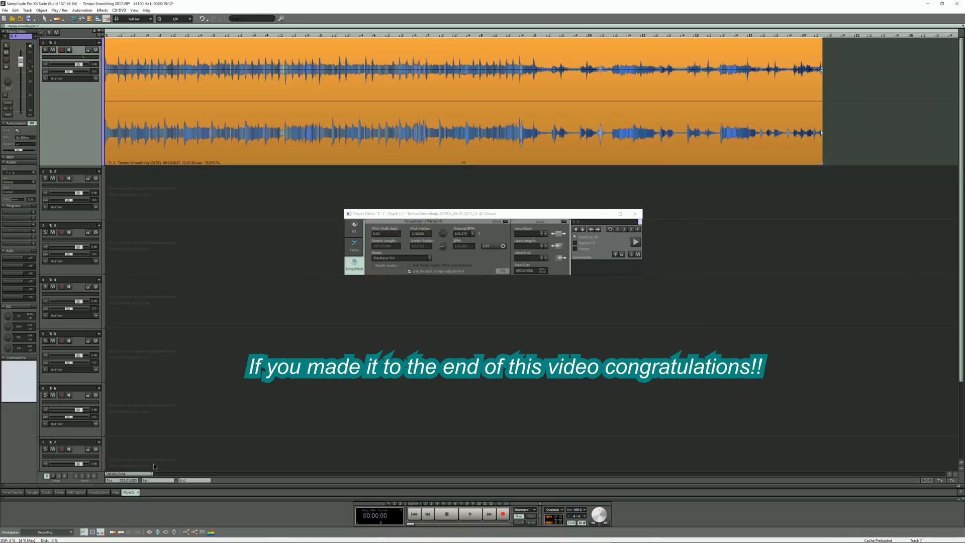
# Close the Object Editor window
pyautogui.click(639, 215)
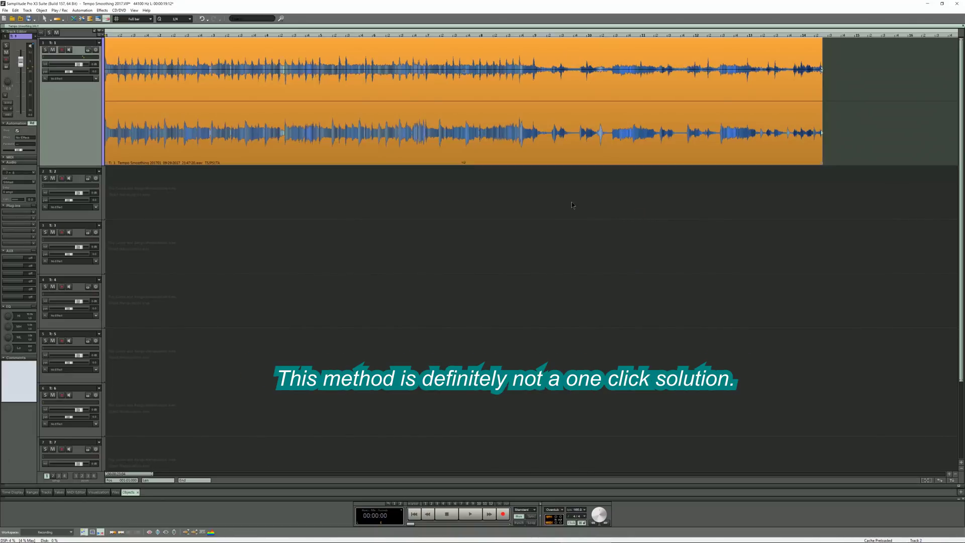